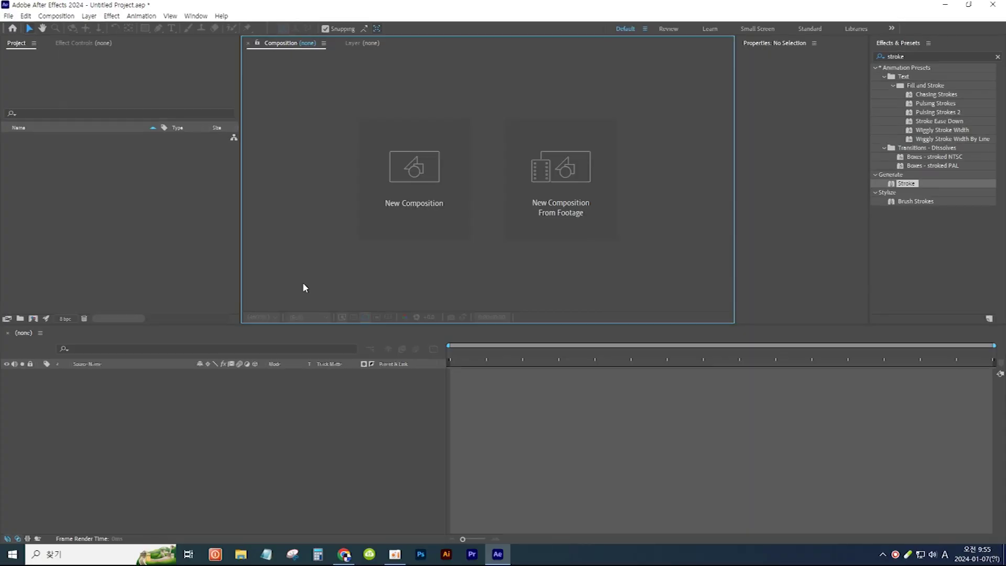
Create Comp 1 at 1920×1080, 29.97 fps, 10 seconds long, with a black background
{"action": "left_click", "coordinate": [413, 182]}
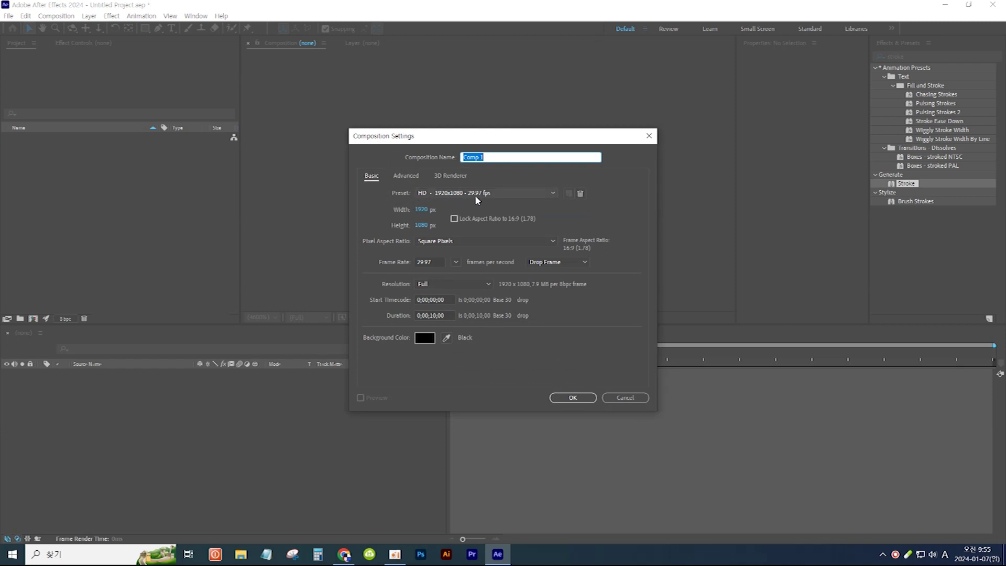
{"action": "left_click", "coordinate": [574, 397]}
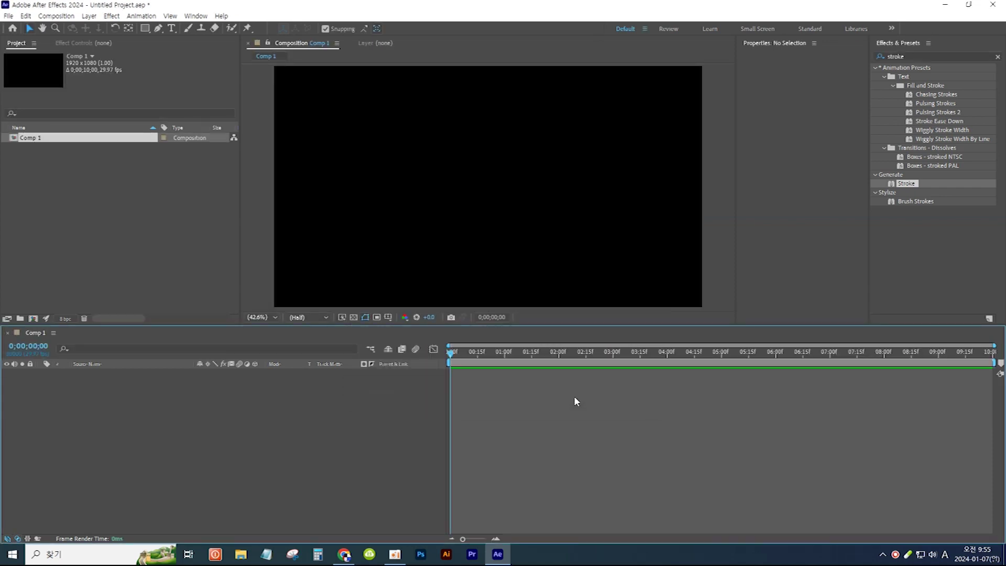
Add a new 500 × 500 px solid, White Solid 1, keeping its colour white
{"action": "left_click", "coordinate": [89, 15]}
{"action": "mouse_move", "coordinate": [120, 32]}
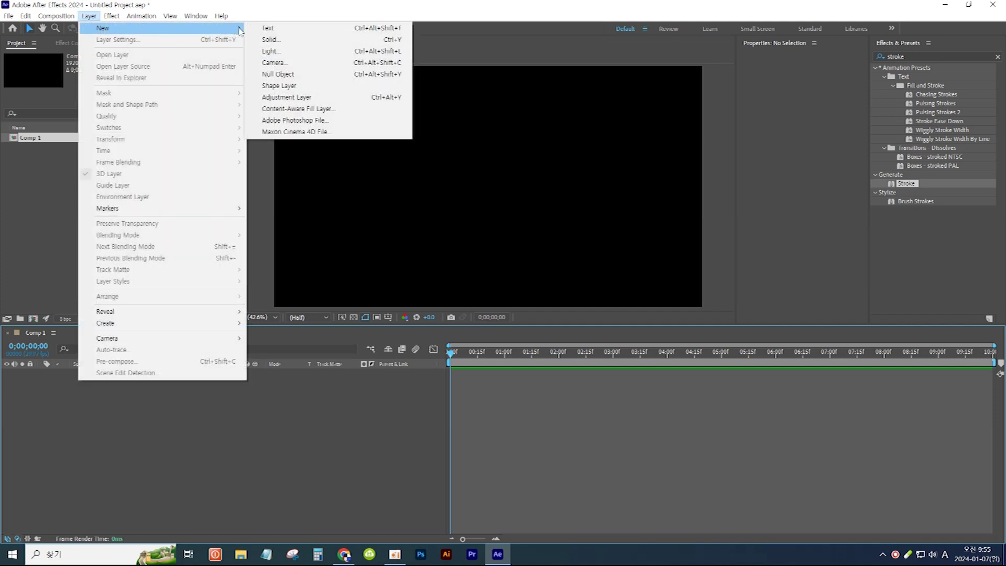
{"action": "left_click", "coordinate": [270, 41]}
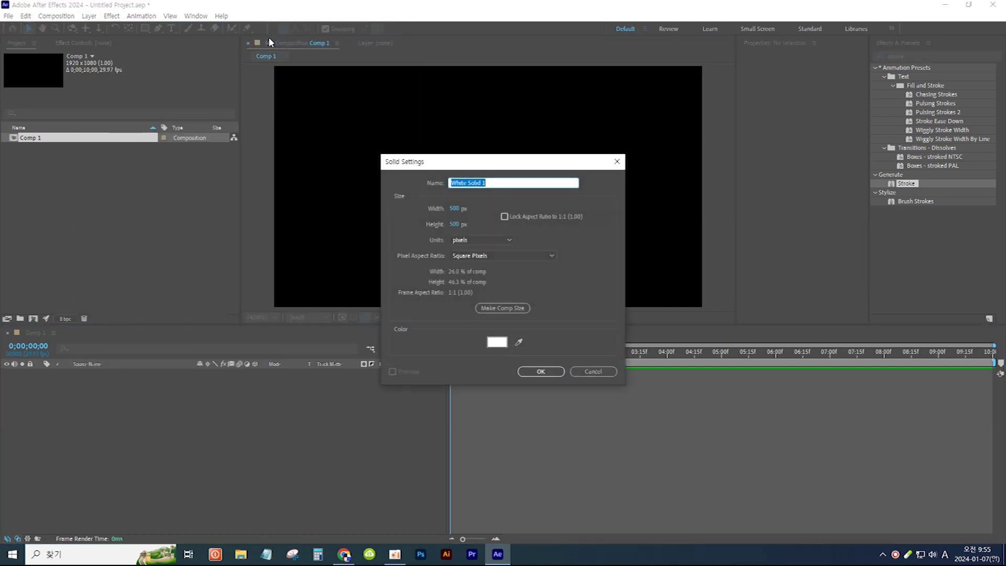
{"action": "left_click", "coordinate": [454, 209]}
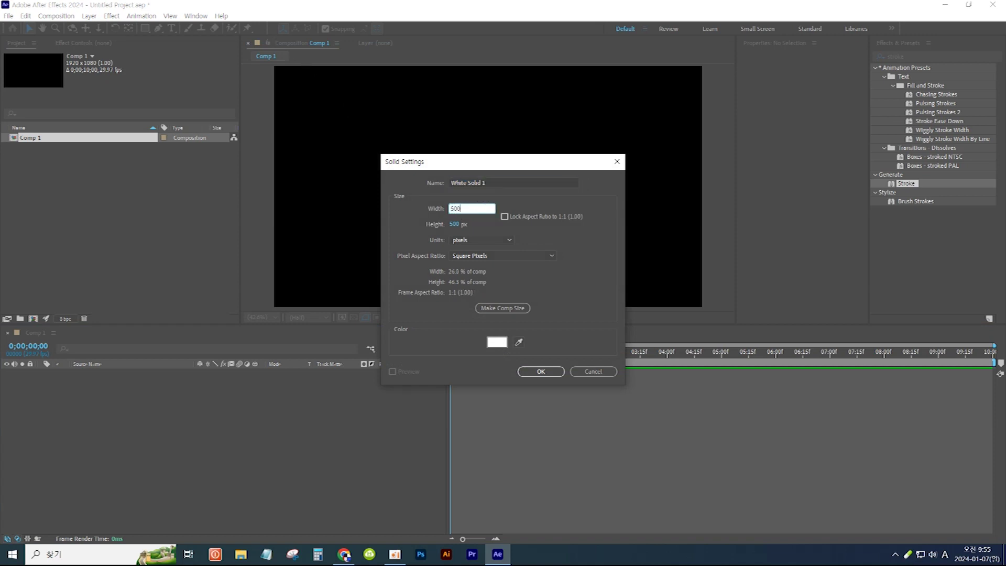
{"action": "left_click", "coordinate": [454, 224]}
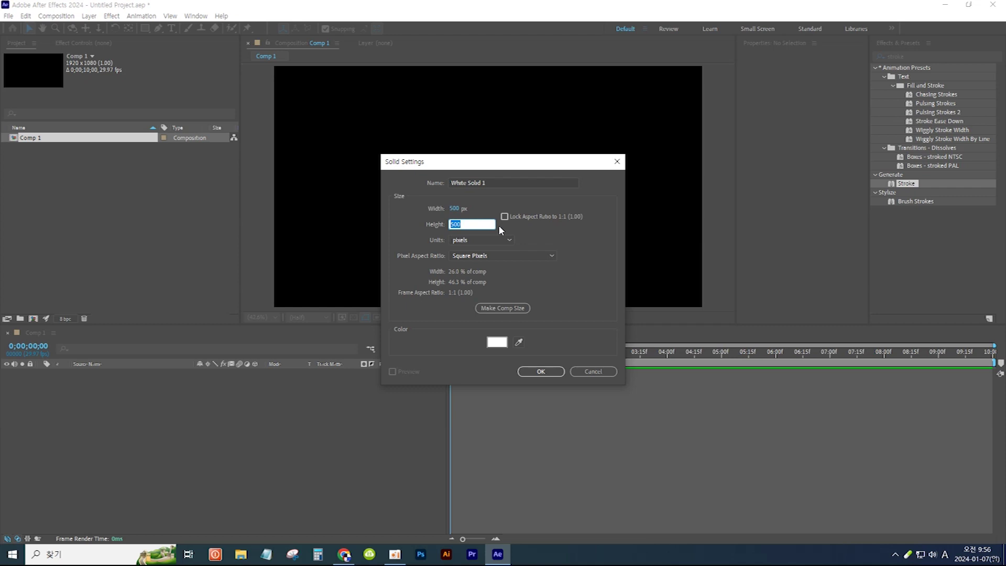
{"action": "type", "text": "500"}
{"action": "left_click", "coordinate": [497, 343]}
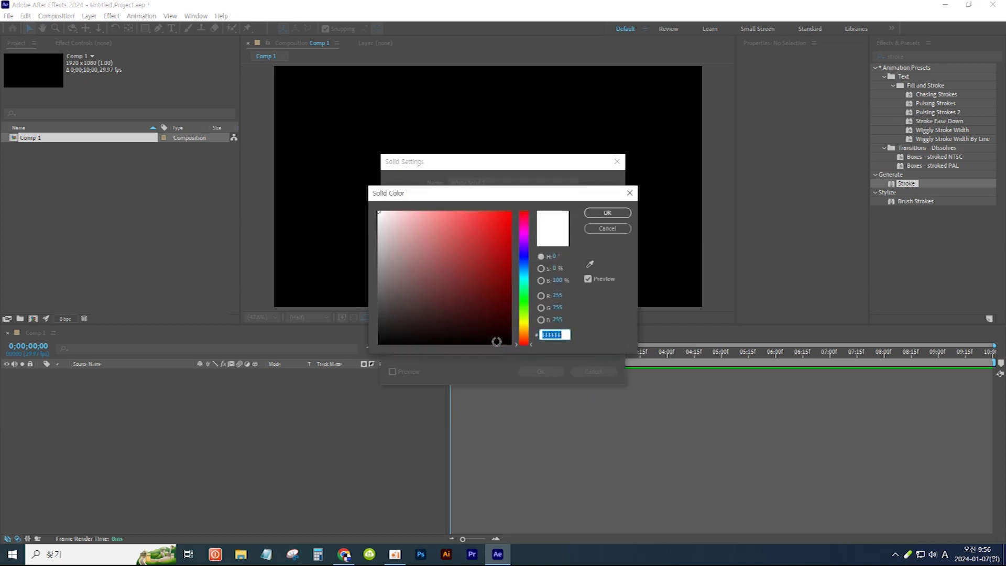
{"action": "left_click", "coordinate": [612, 212]}
{"action": "left_click", "coordinate": [542, 371]}
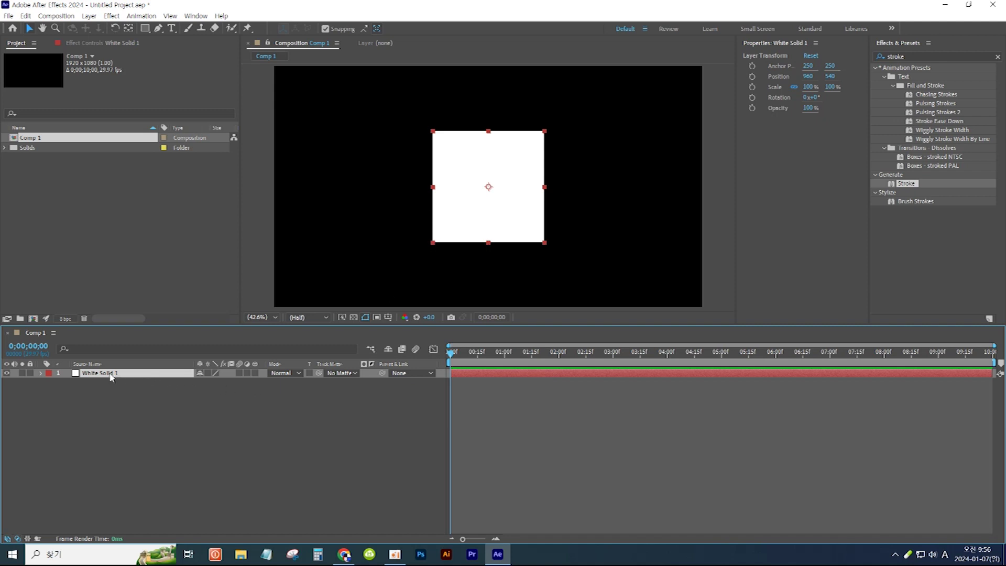
Add a full-size rectangular mask to White Solid 1 and apply the Stroke effect to it
{"action": "double_click", "coordinate": [145, 29]}
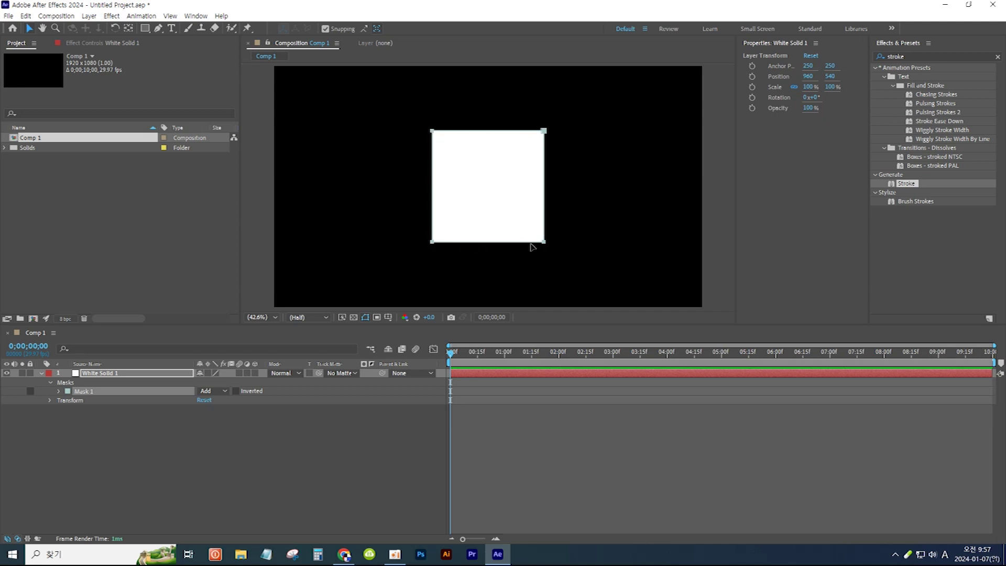
{"action": "left_click", "coordinate": [917, 55]}
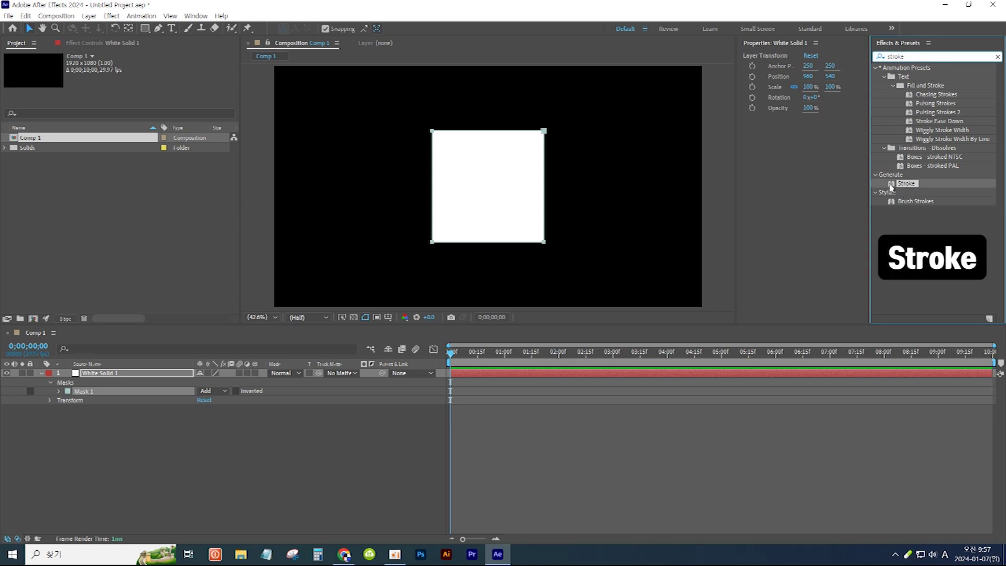
{"action": "left_click_drag", "start_coordinate": [893, 187], "coordinate": [141, 373]}
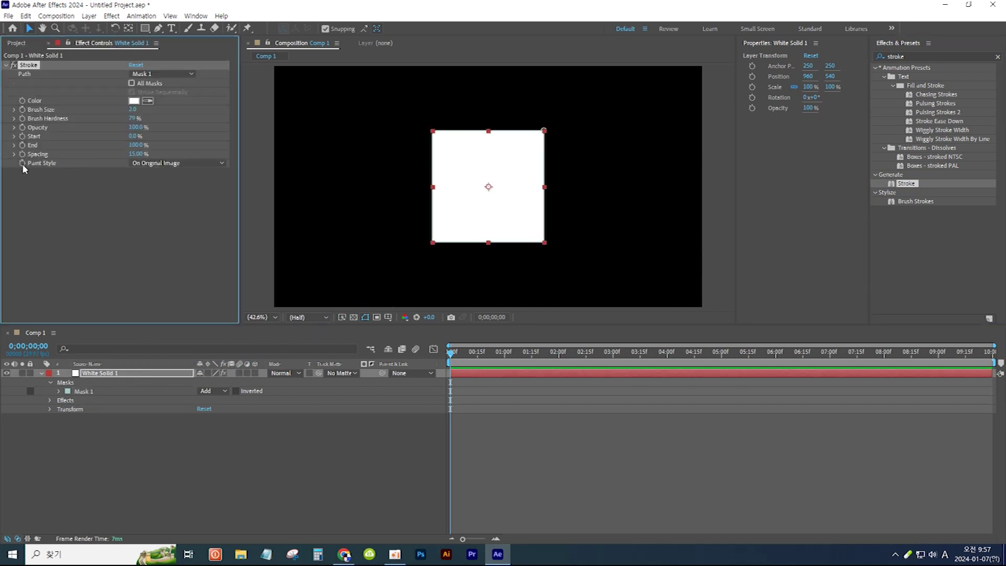
Set the Stroke's Paint Style to On Transparent and its Brush Size to 16
{"action": "left_click", "coordinate": [193, 164]}
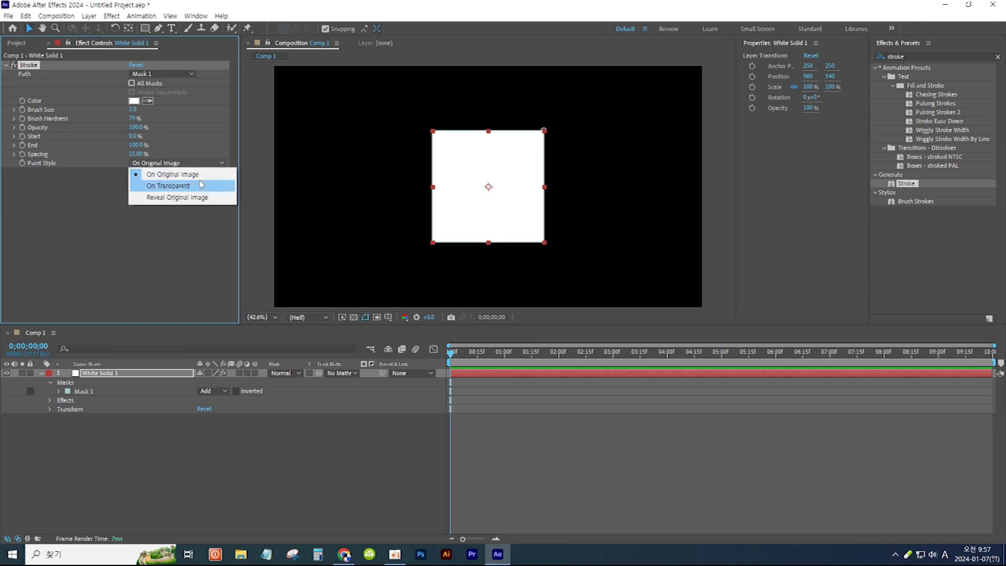
{"action": "left_click", "coordinate": [200, 187]}
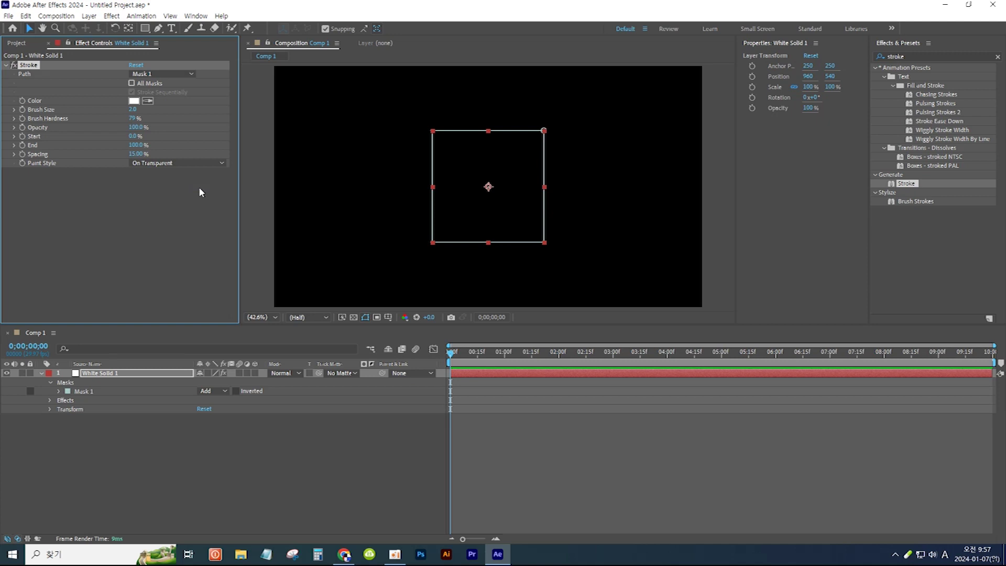
{"action": "left_click_drag", "start_coordinate": [140, 113], "coordinate": [185, 111]}
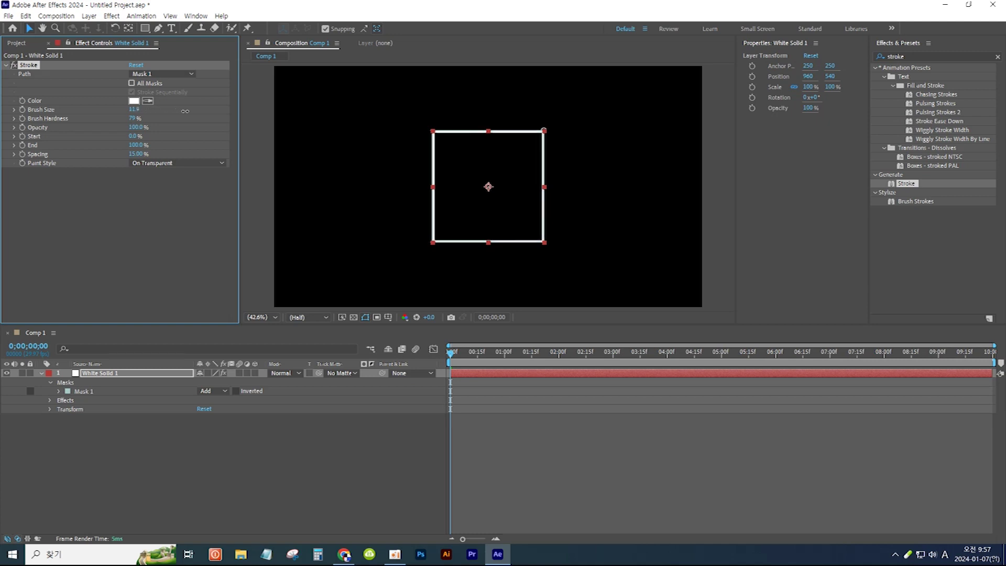
{"action": "left_click", "coordinate": [137, 109]}
{"action": "type", "text": "16"}
{"action": "key", "text": "Return"}
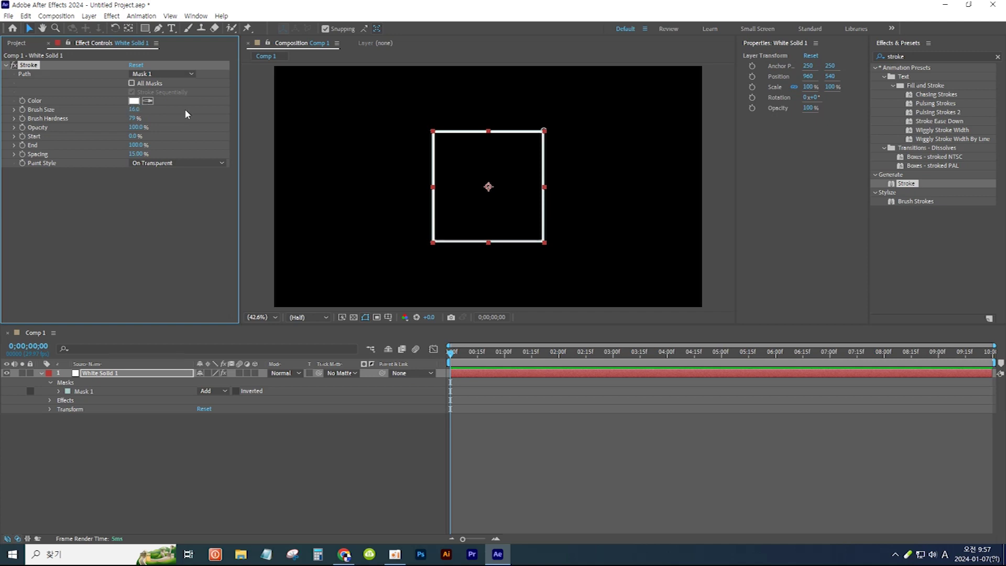
Make White Solid 1 a continuously rasterized 3D layer and set the Stroke brush size to 8
{"action": "left_click", "coordinate": [207, 373]}
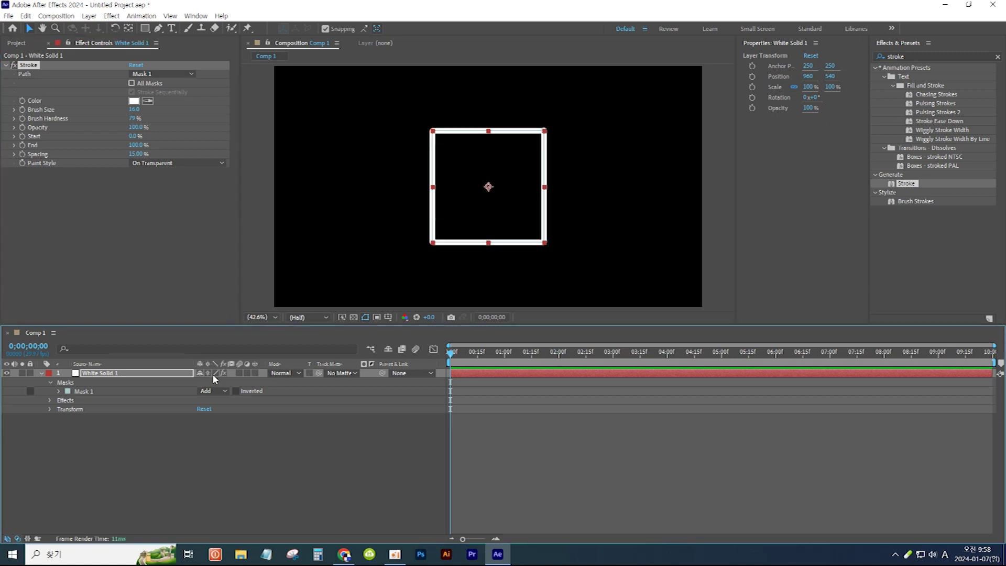
{"action": "left_click", "coordinate": [255, 373]}
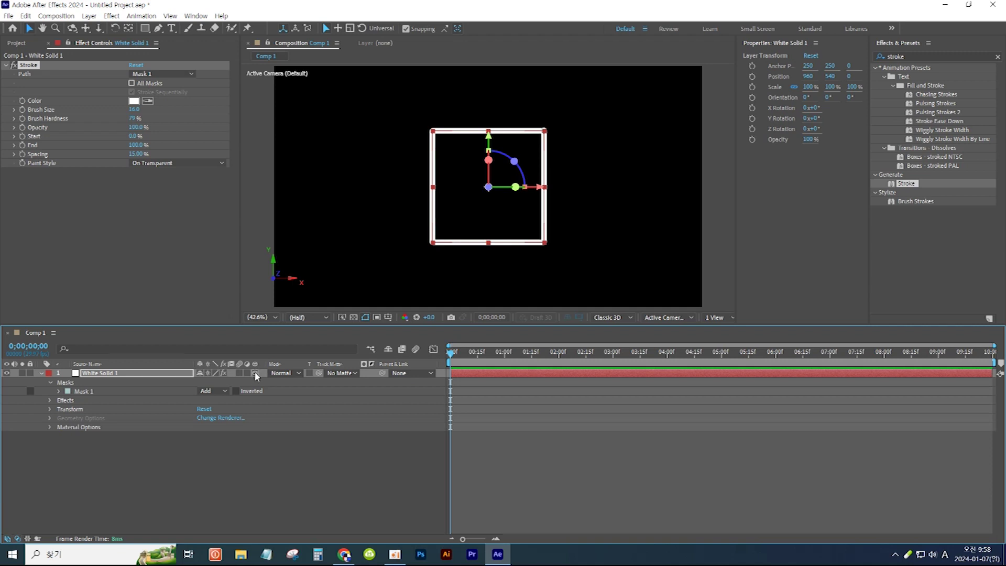
{"action": "key", "text": "F3"}
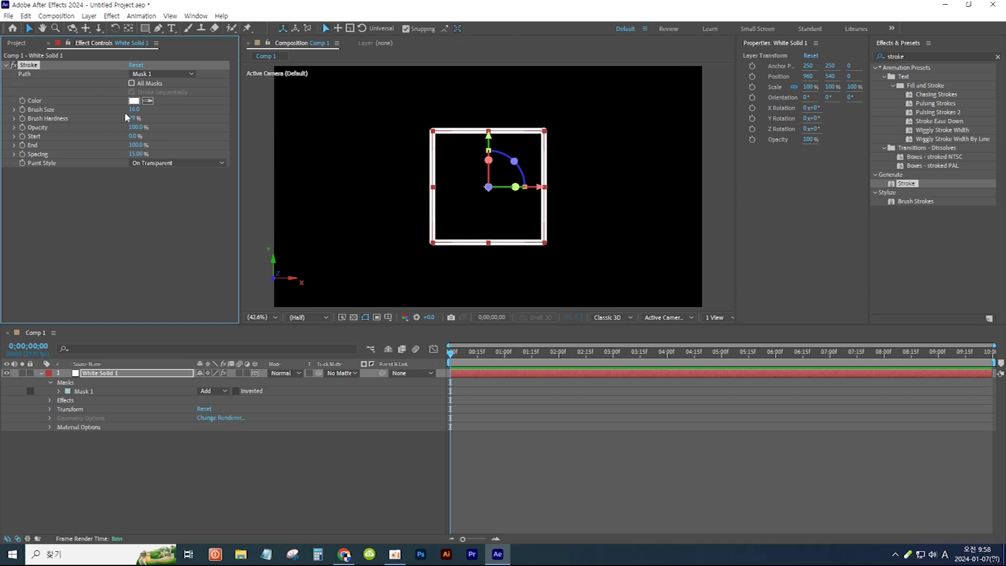
{"action": "left_click_drag", "start_coordinate": [134, 110], "coordinate": [98, 114]}
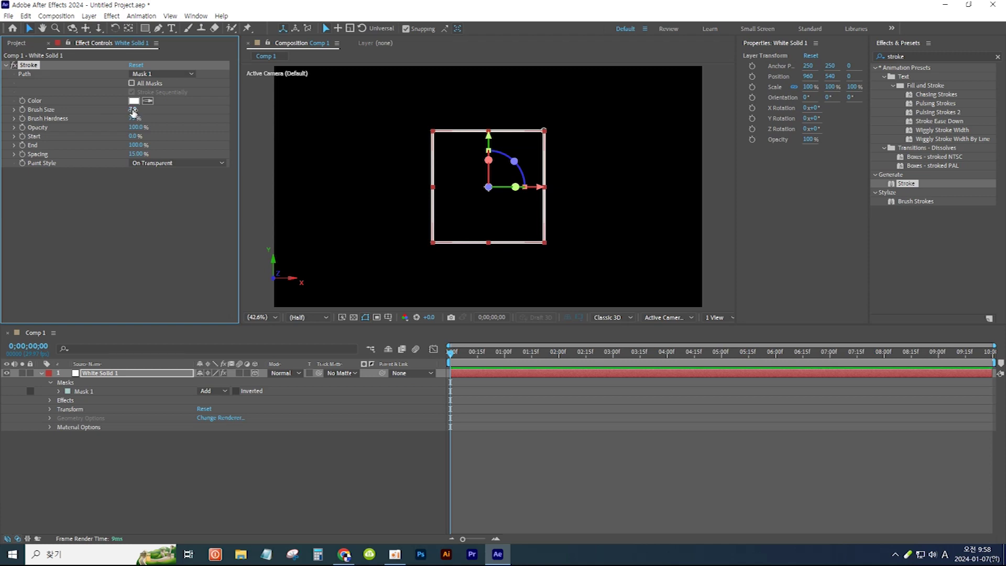
{"action": "type", "text": "8"}
{"action": "key", "text": "Return"}
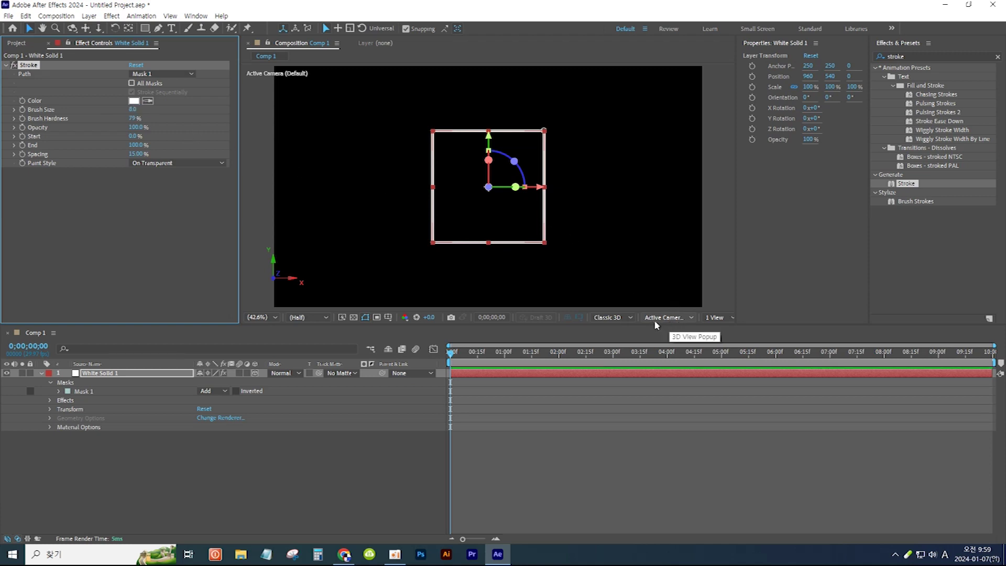
Switch the viewer to an angled Custom View and select the Pan Behind (Anchor Point) tool
{"action": "left_click", "coordinate": [690, 318]}
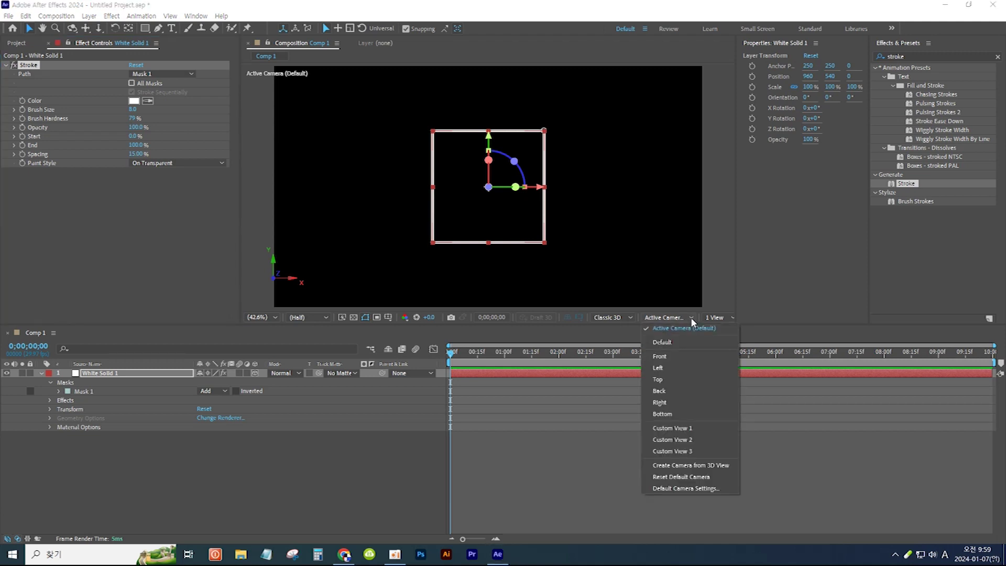
{"action": "left_click", "coordinate": [697, 428]}
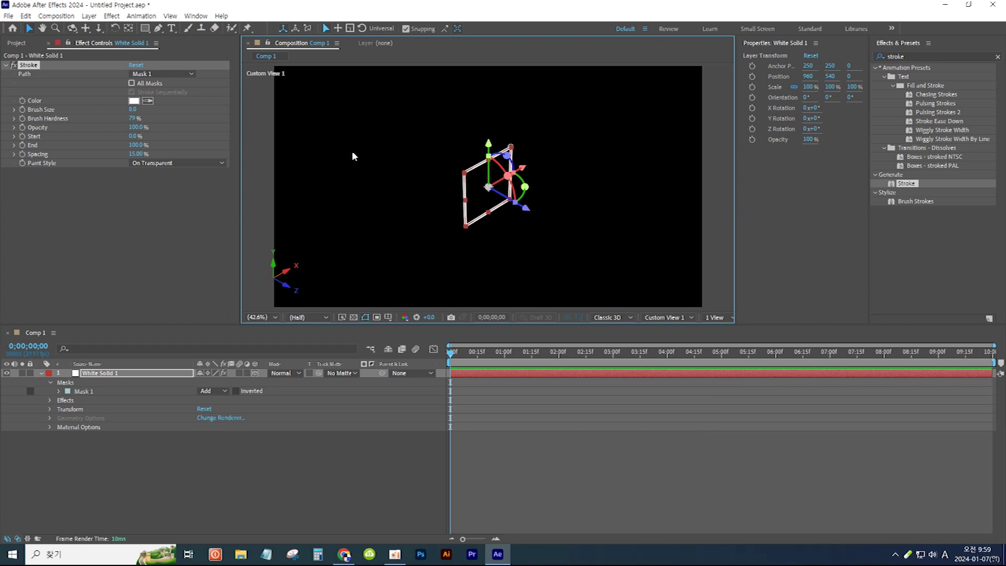
{"action": "left_click", "coordinate": [130, 30]}
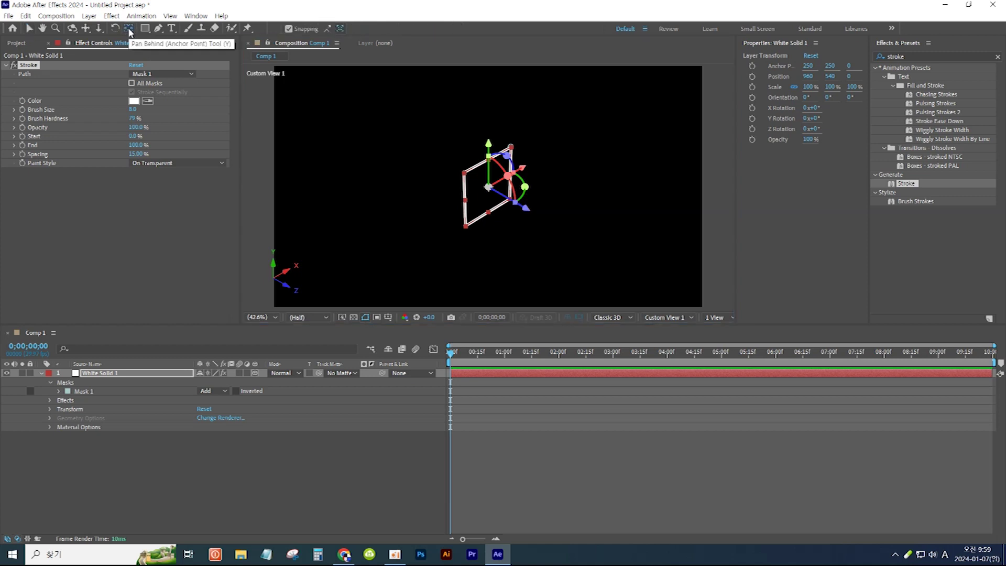
Move the anchor point to the left edge (anchor 0, 250, 0; position 710, 540, 0) and enable snapping
{"action": "left_click_drag", "start_coordinate": [492, 189], "coordinate": [467, 200]}
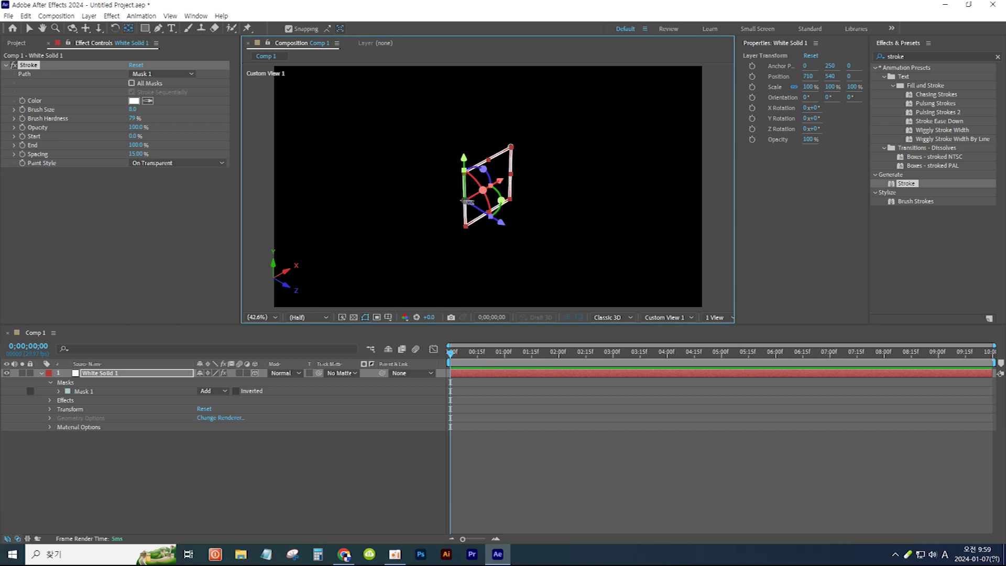
{"action": "left_click", "coordinate": [290, 33]}
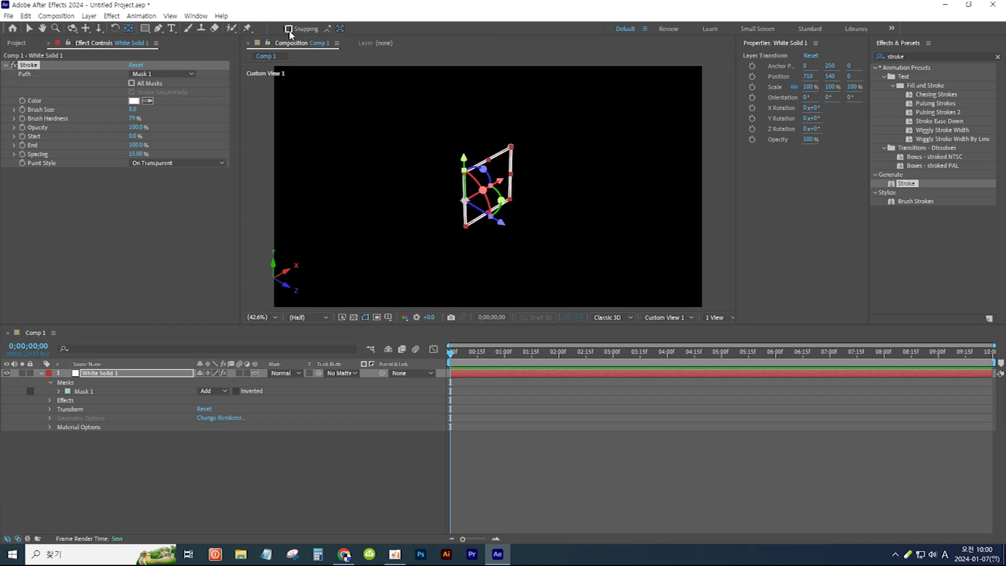
{"action": "left_click", "coordinate": [289, 29]}
{"action": "left_click", "coordinate": [154, 372]}
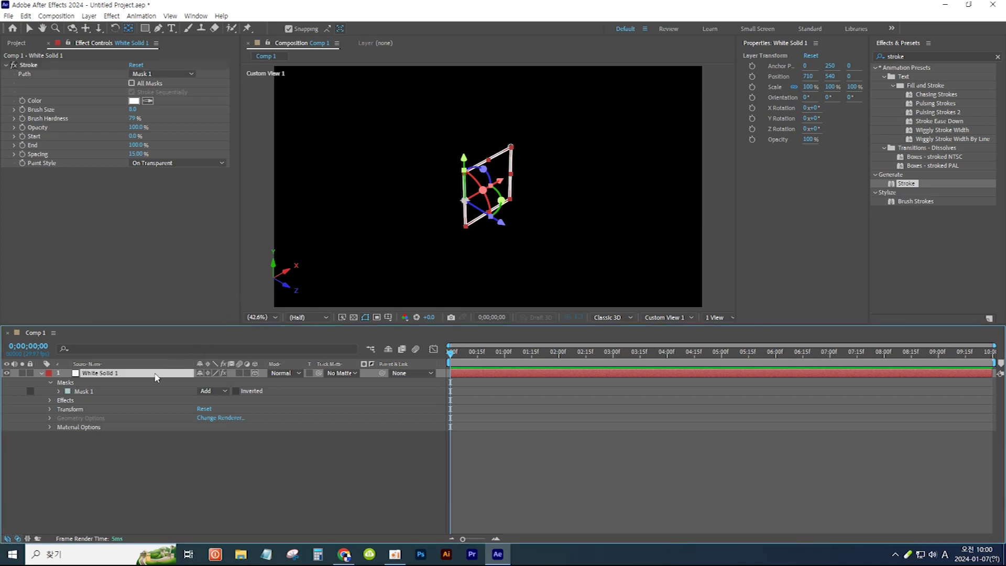
Duplicate White Solid 1 and set the copy's Y Rotation to -90°
{"action": "key", "text": "ctrl+d"}
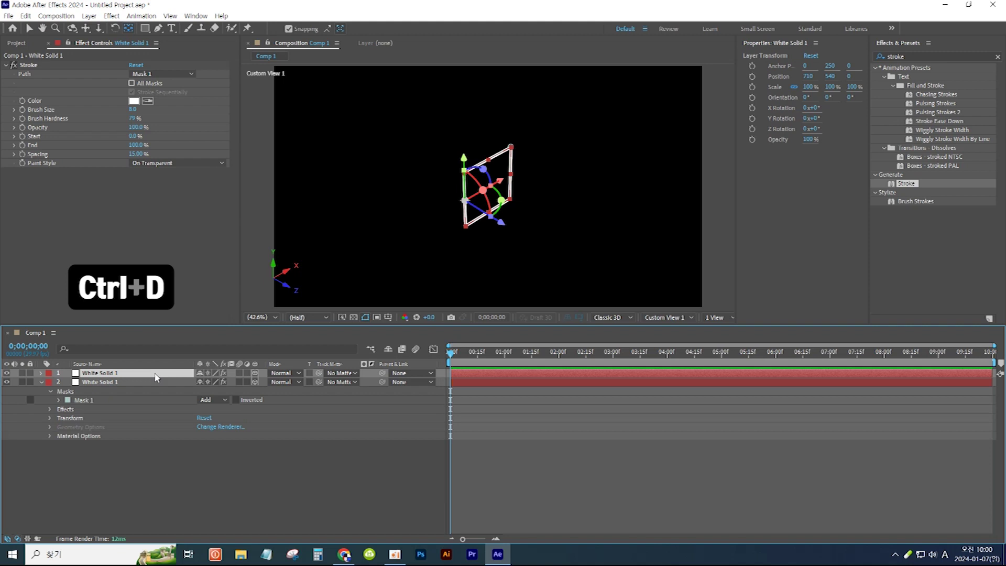
{"action": "left_click", "coordinate": [40, 372]}
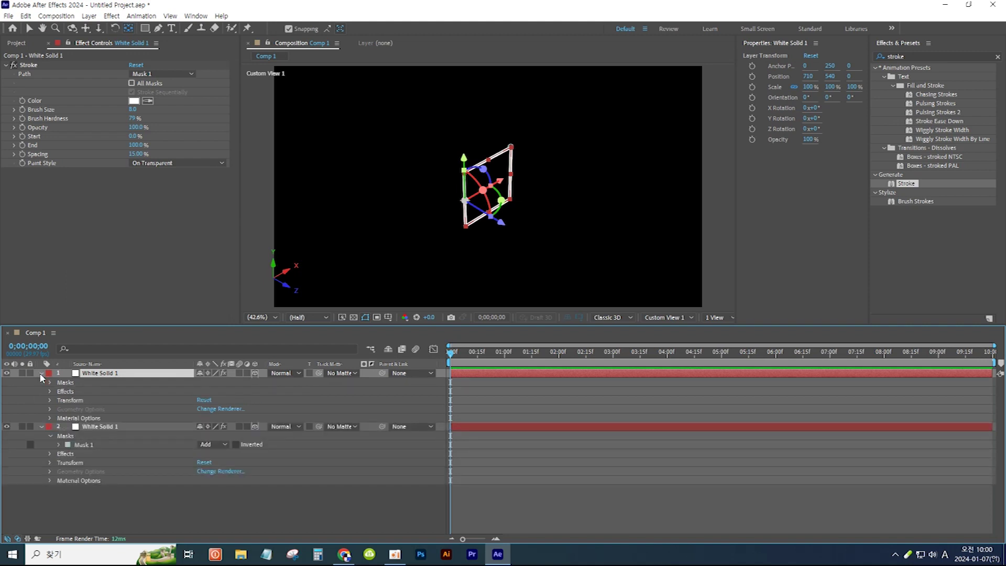
{"action": "left_click", "coordinate": [50, 400]}
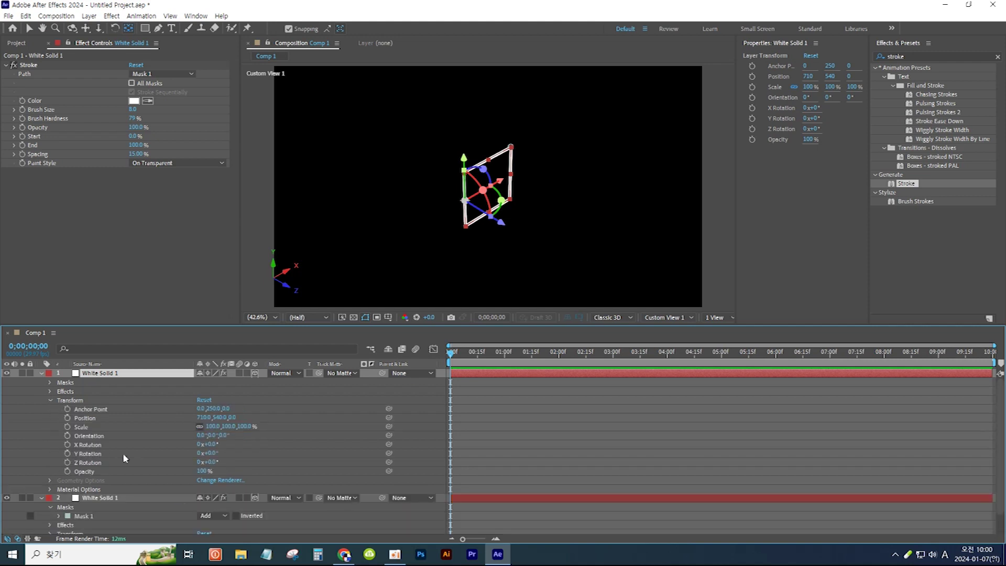
{"action": "left_click", "coordinate": [210, 453]}
{"action": "type", "text": "-90"}
{"action": "key", "text": "Return"}
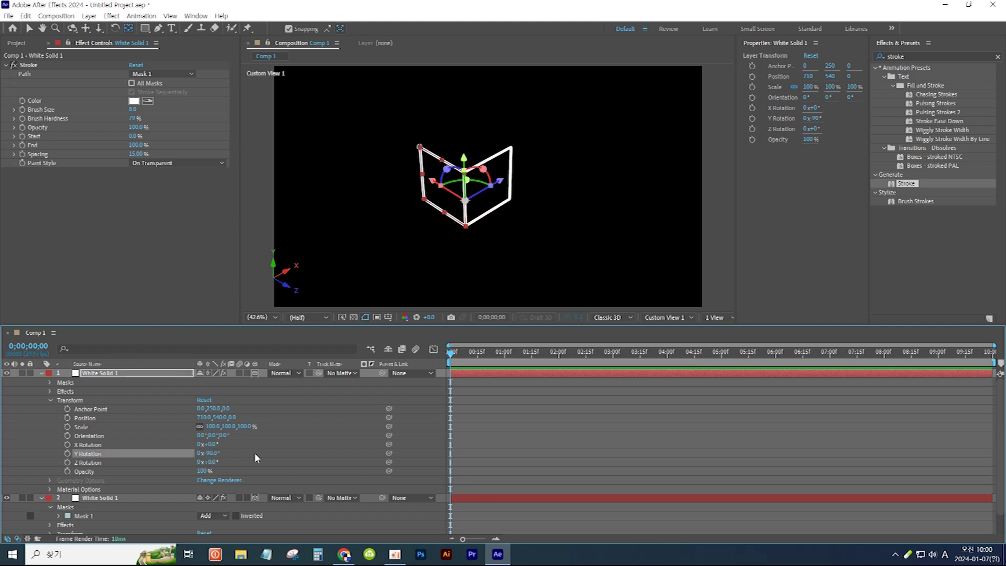
Duplicate the rotated face and move the copy to the right side of the box
{"action": "left_click", "coordinate": [160, 375]}
{"action": "key", "text": "ctrl+d"}
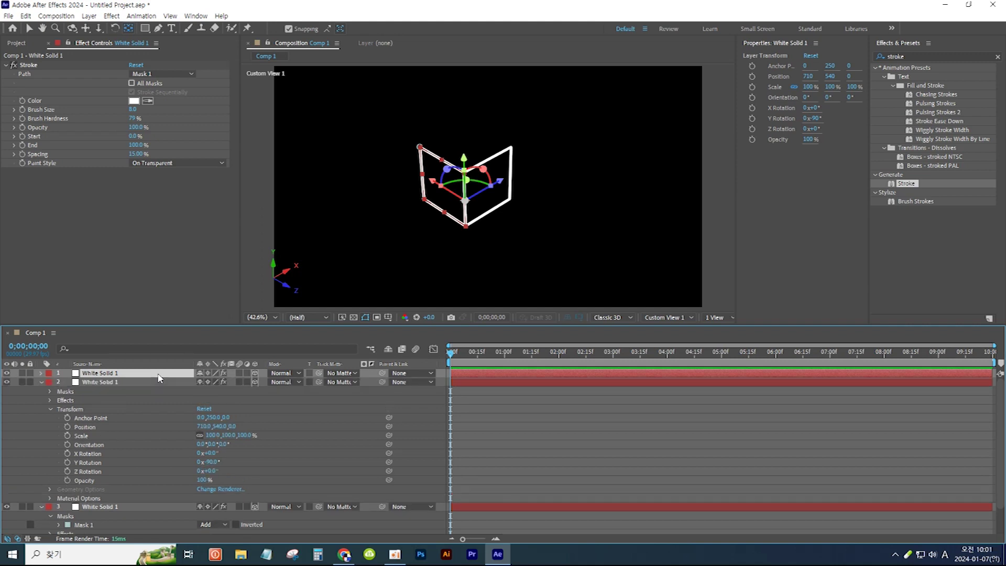
{"action": "left_click", "coordinate": [30, 30]}
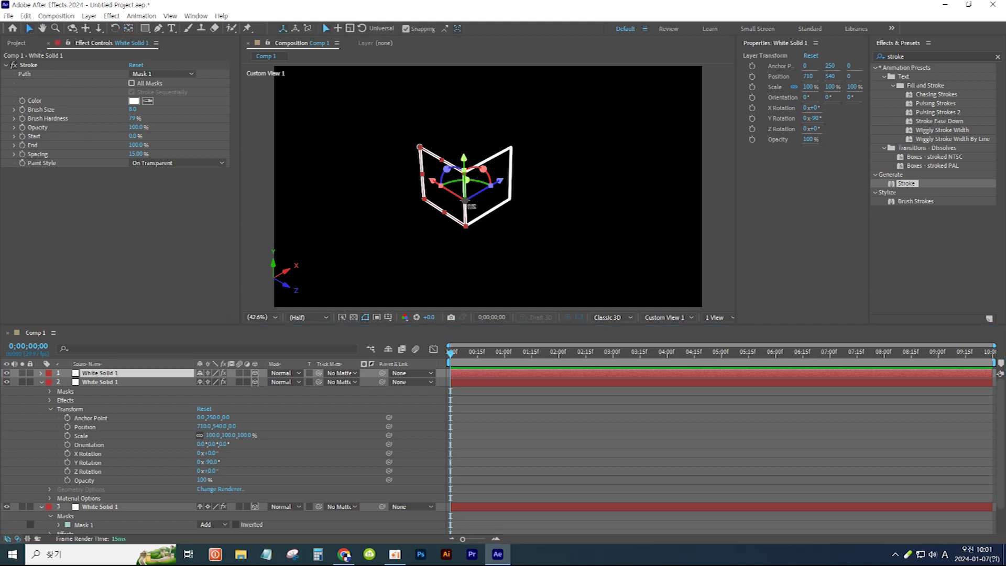
{"action": "left_click_drag", "start_coordinate": [467, 201], "coordinate": [511, 177]}
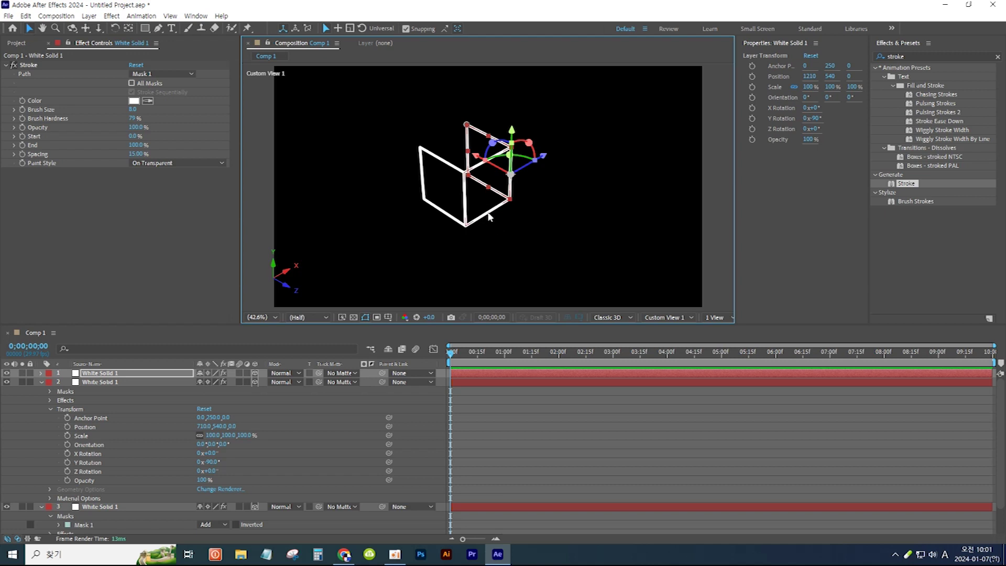
Duplicate the flat front face and push the copy 500 units back along Z
{"action": "left_click", "coordinate": [489, 216]}
{"action": "key", "text": "ctrl+d"}
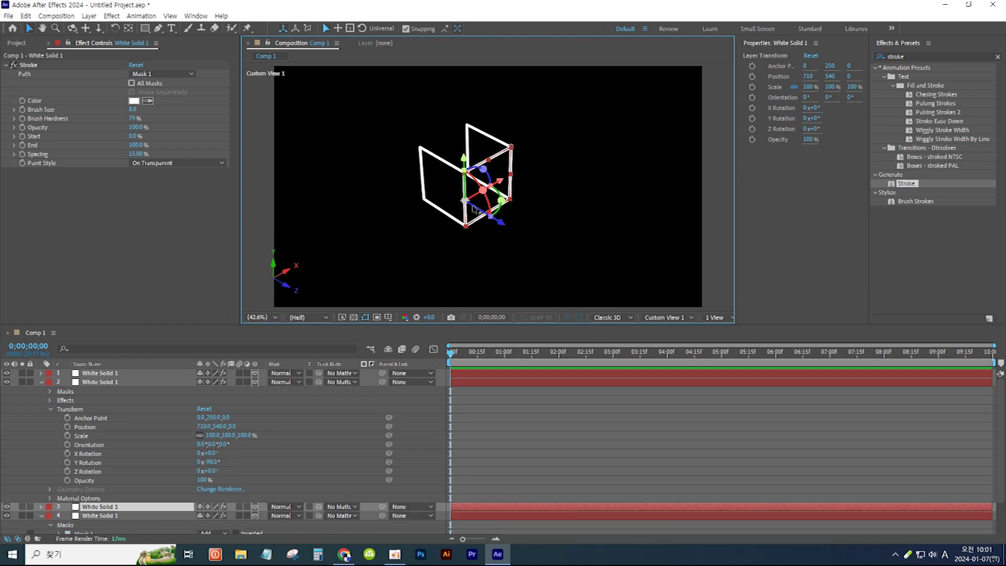
{"action": "left_click_drag", "start_coordinate": [468, 200], "coordinate": [423, 173]}
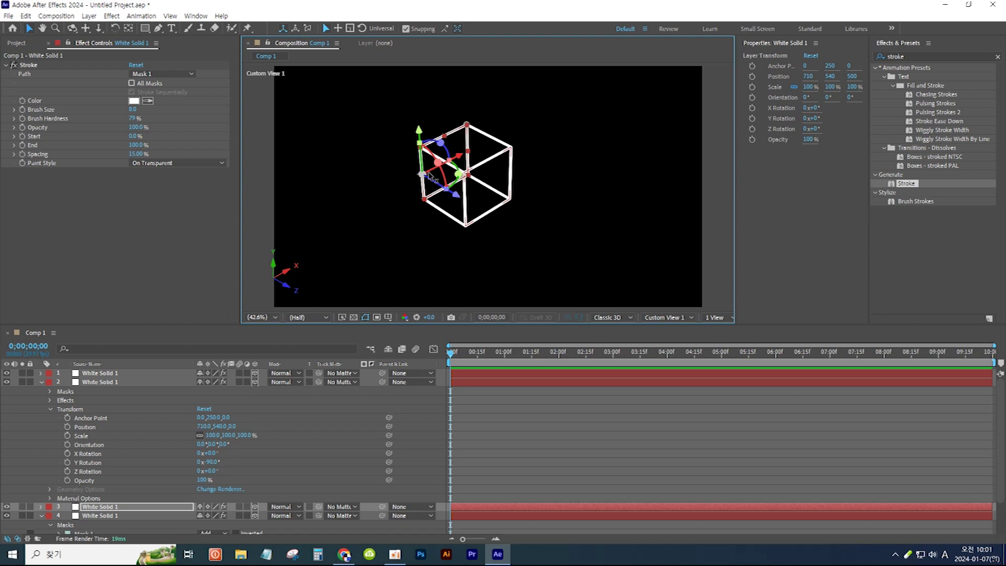
{"action": "left_click", "coordinate": [146, 372]}
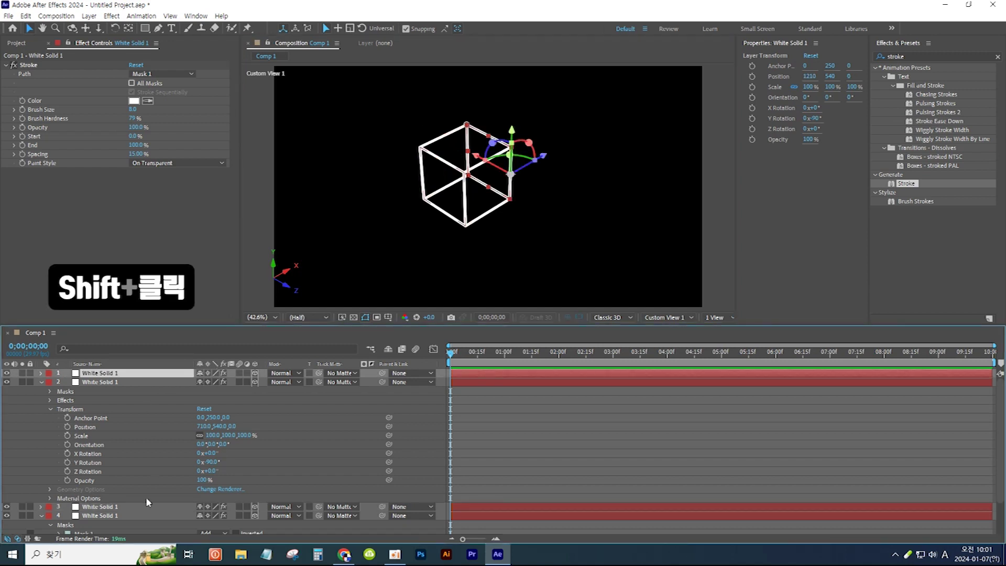
Pre-compose all four face layers into Pre-comp 1 and make it a 3D layer
{"action": "left_click", "coordinate": [134, 515], "text": "shift"}
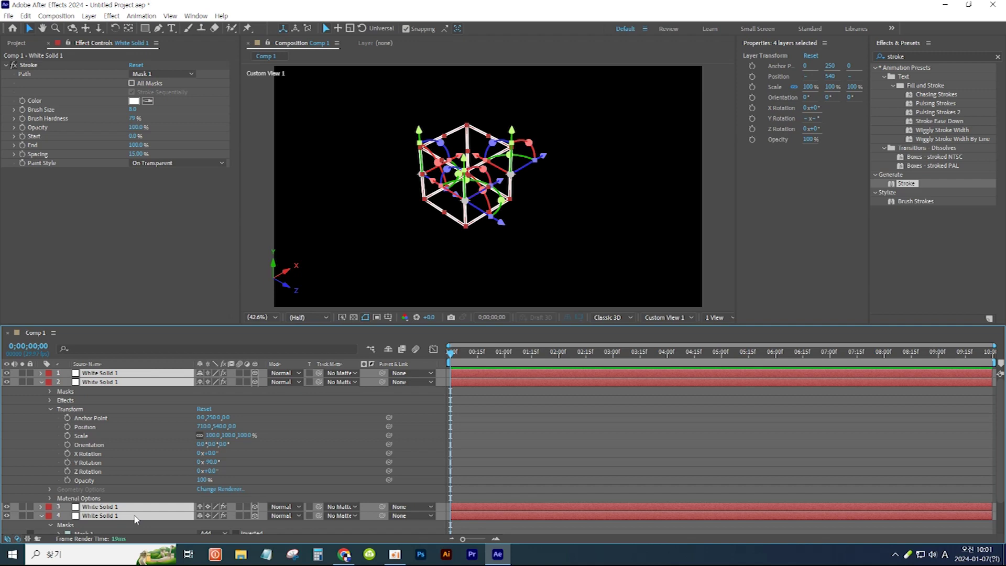
{"action": "right_click", "coordinate": [135, 519]}
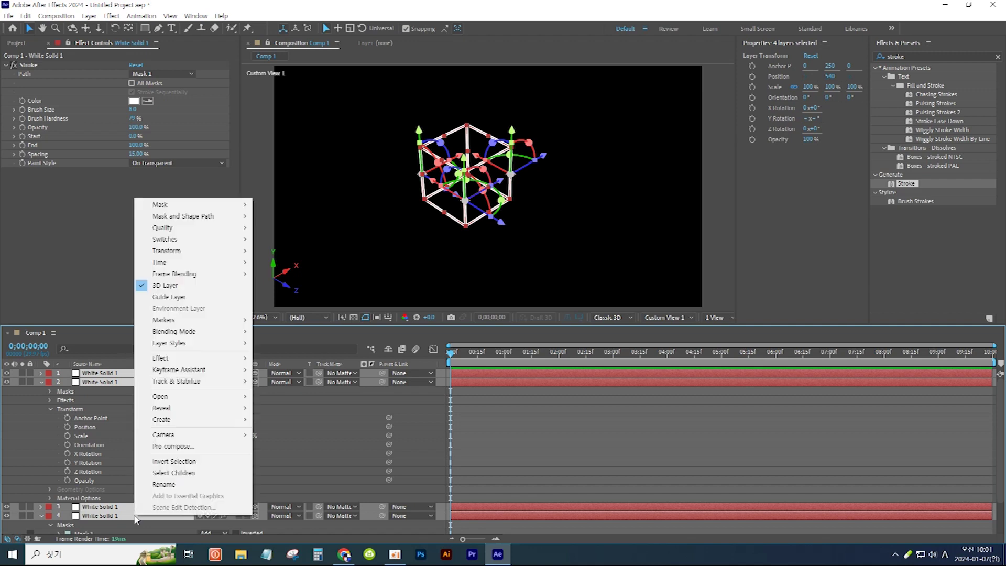
{"action": "left_click", "coordinate": [195, 447]}
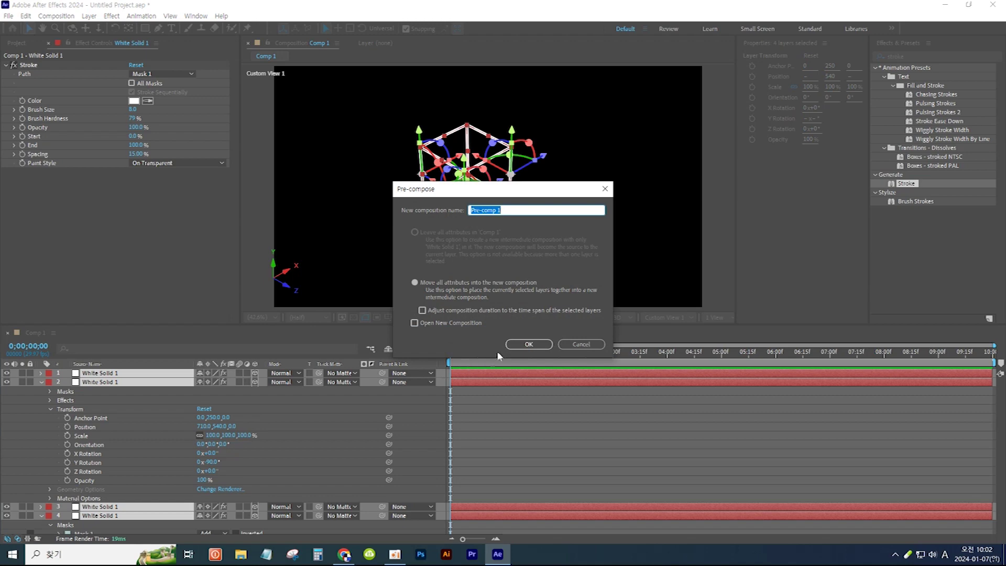
{"action": "left_click", "coordinate": [517, 346]}
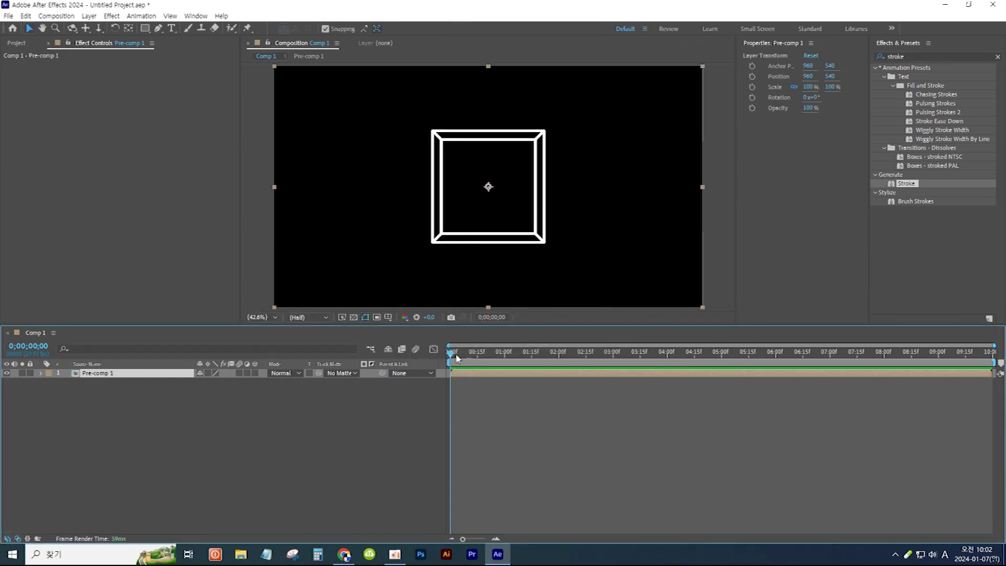
{"action": "left_click", "coordinate": [255, 373]}
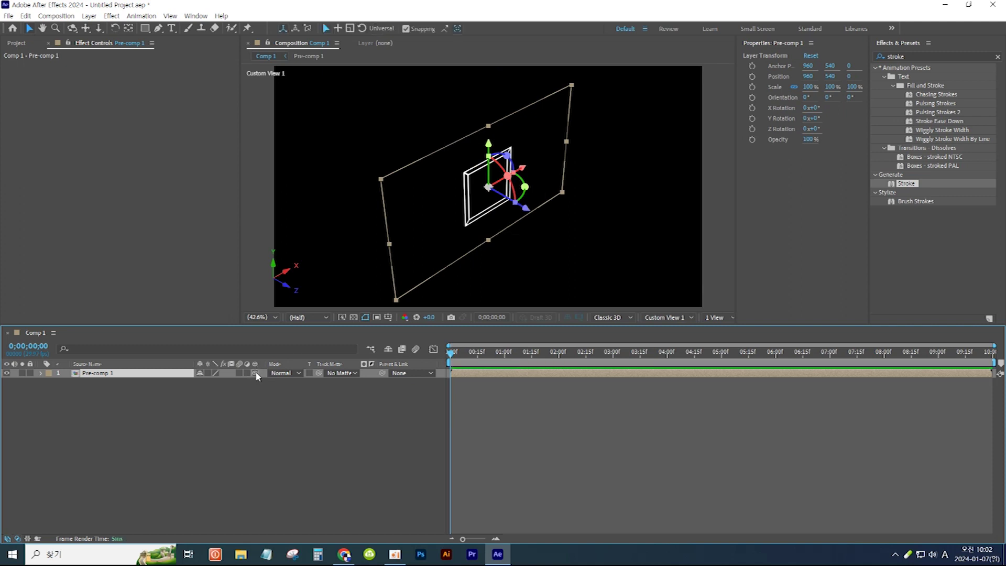
Show Pre-comp 1's nested faces as a full 3D cube and view through the Active Camera
{"action": "left_click", "coordinate": [210, 373]}
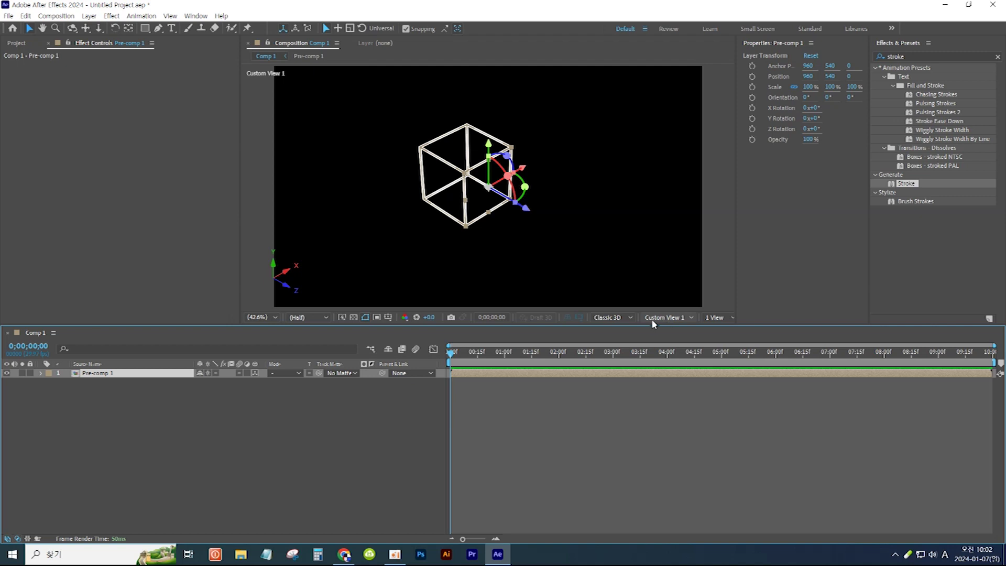
{"action": "left_click", "coordinate": [691, 318]}
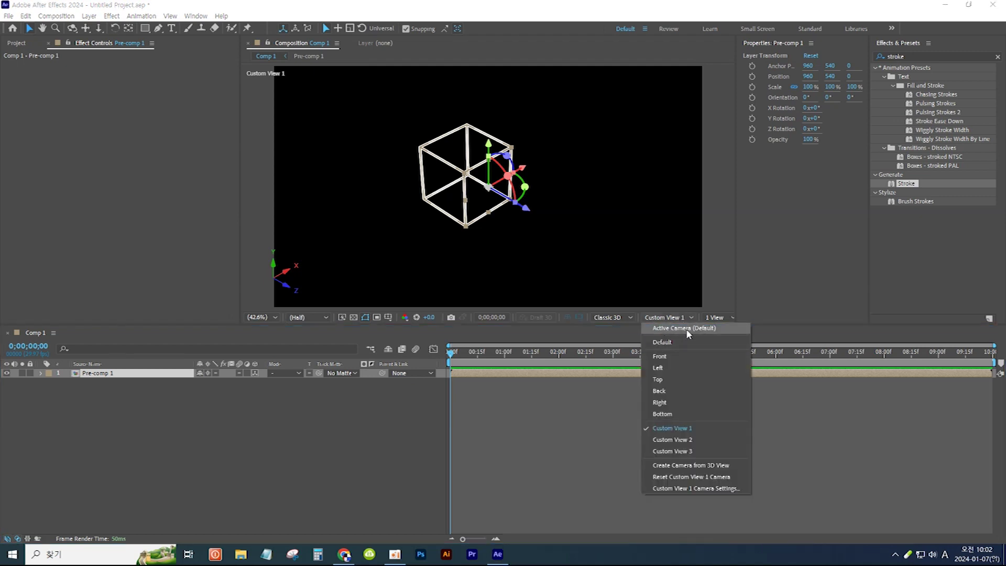
{"action": "left_click", "coordinate": [683, 328]}
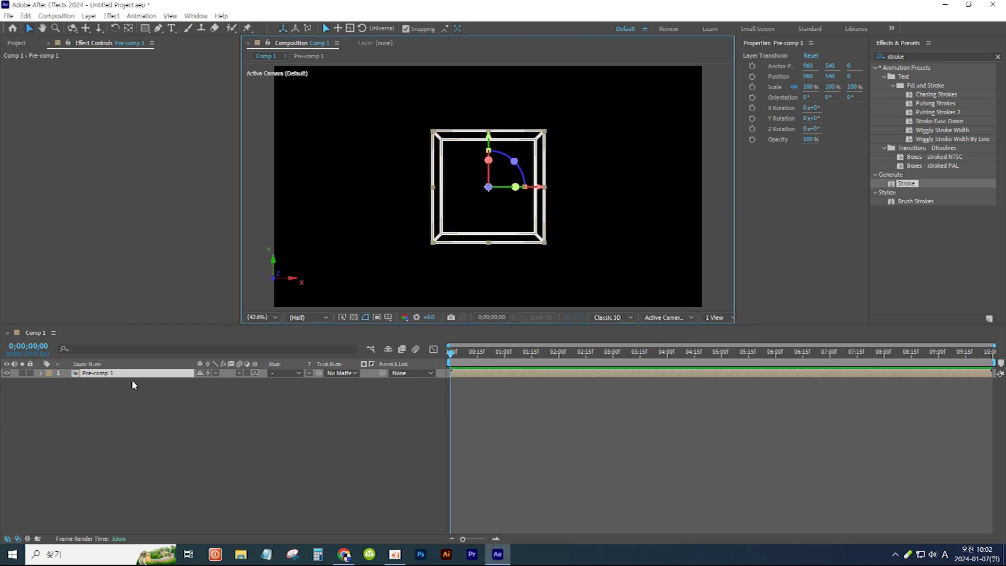
{"action": "left_click", "coordinate": [40, 373]}
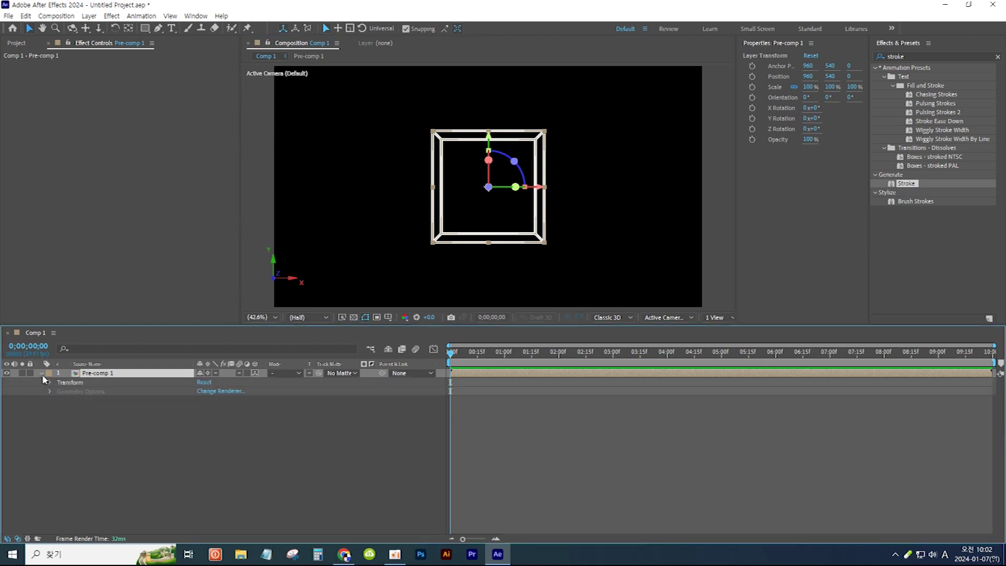
Keyframe Pre-comp 1's Y Rotation from 0 at 0 s to -360° at 2 s
{"action": "left_click", "coordinate": [49, 382]}
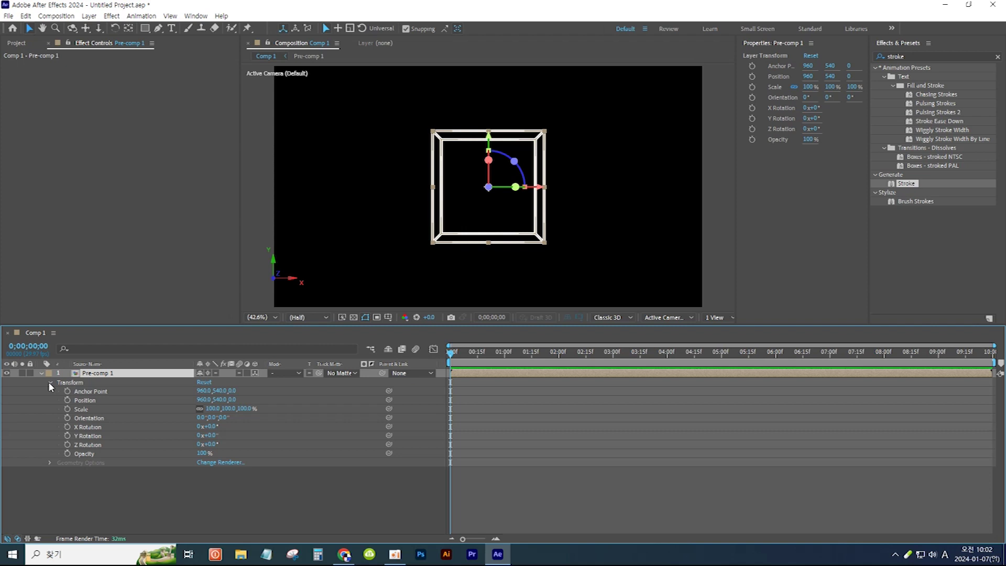
{"action": "left_click", "coordinate": [68, 434]}
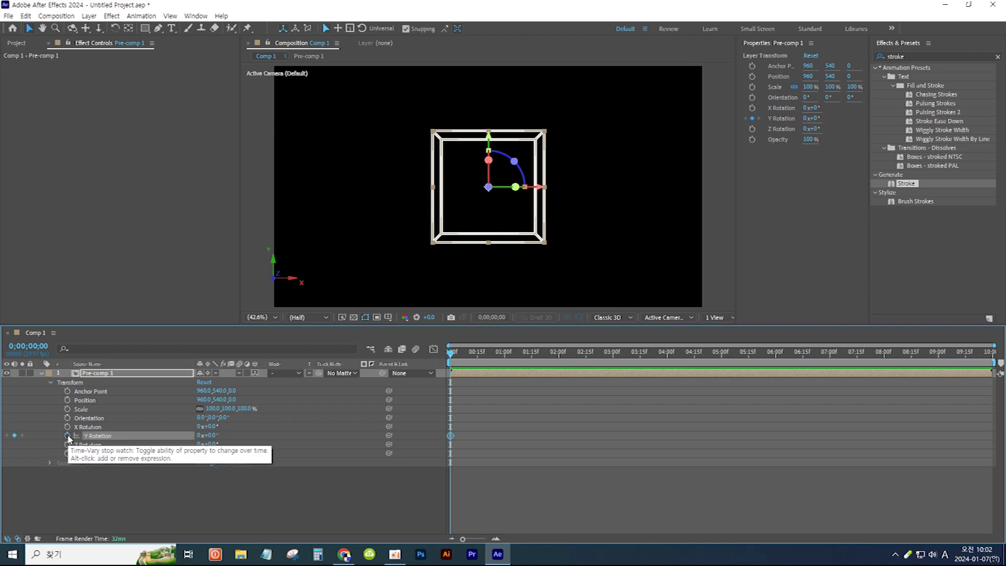
{"action": "left_click", "coordinate": [31, 347]}
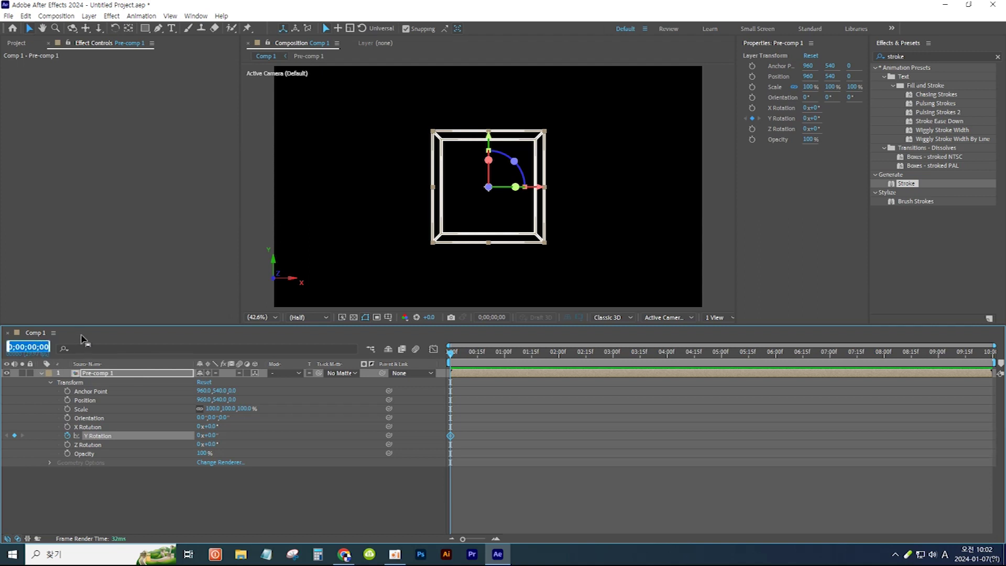
{"action": "type", "text": "2."}
{"action": "key", "text": "Return"}
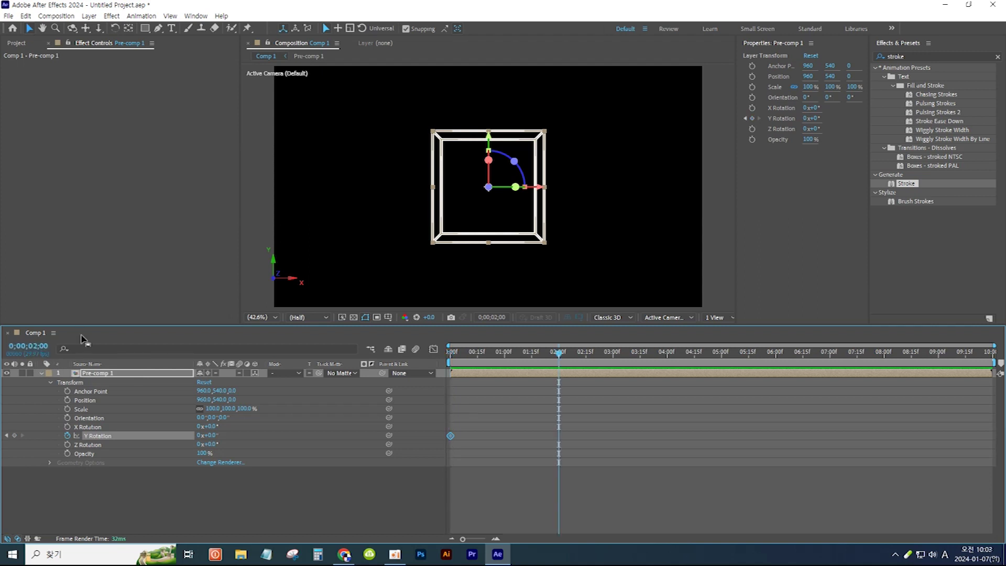
{"action": "left_click", "coordinate": [214, 435]}
{"action": "type", "text": "-1"}
{"action": "key", "text": "Return"}
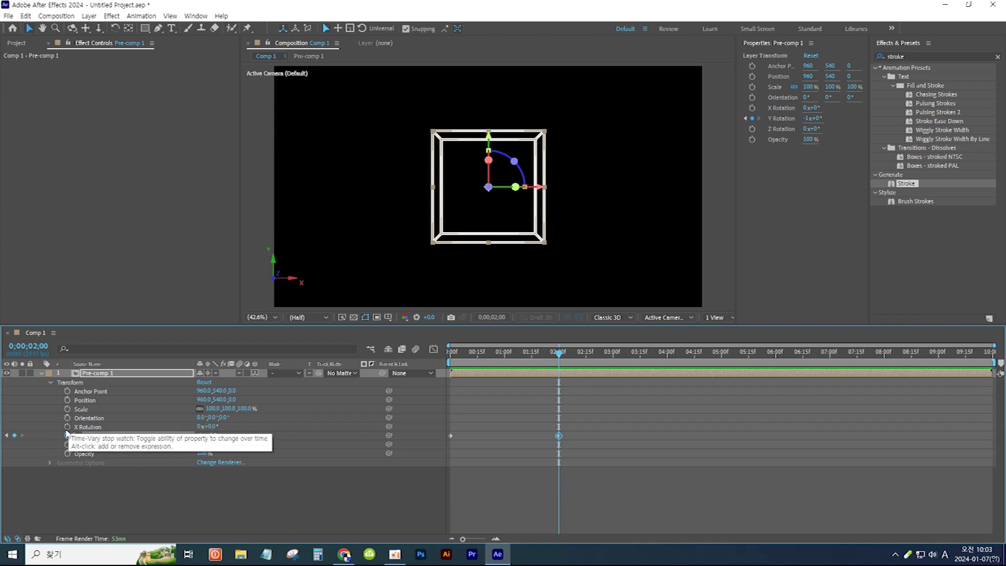
Keyframe X Rotation from 0 at 2 s to 360° at 4 s, then select all rotation keyframes
{"action": "left_click", "coordinate": [67, 427]}
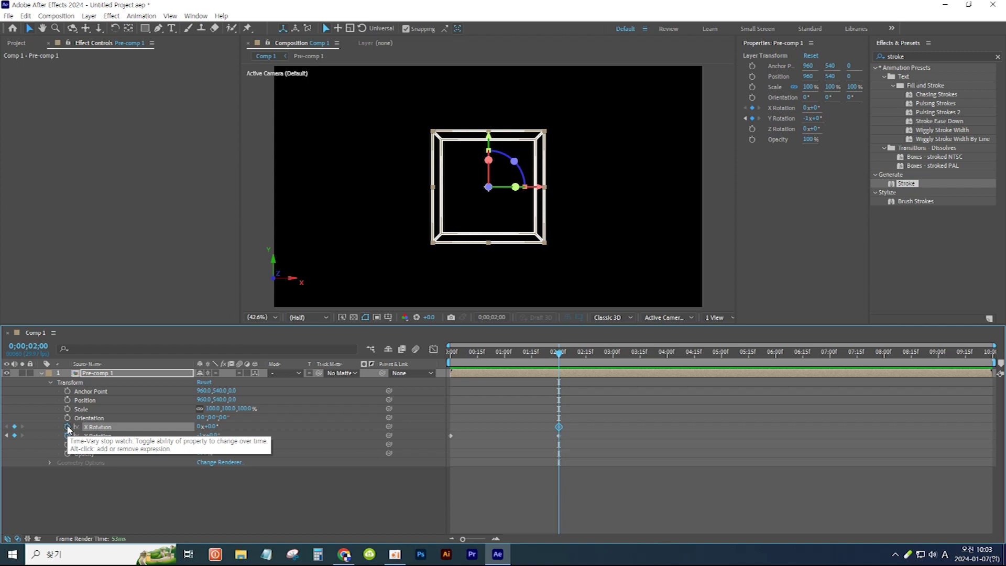
{"action": "left_click", "coordinate": [29, 347]}
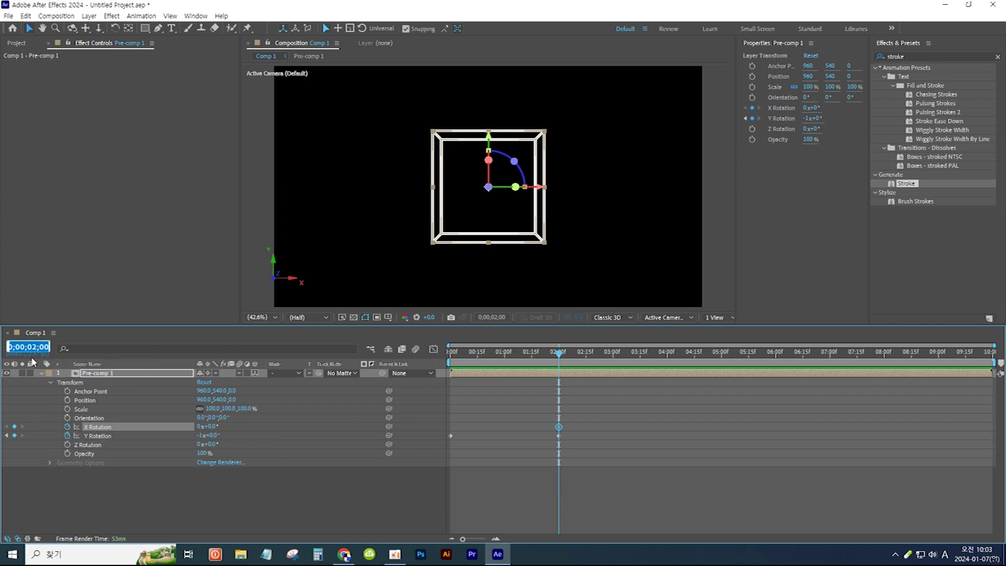
{"action": "type", "text": "4."}
{"action": "key", "text": "Return"}
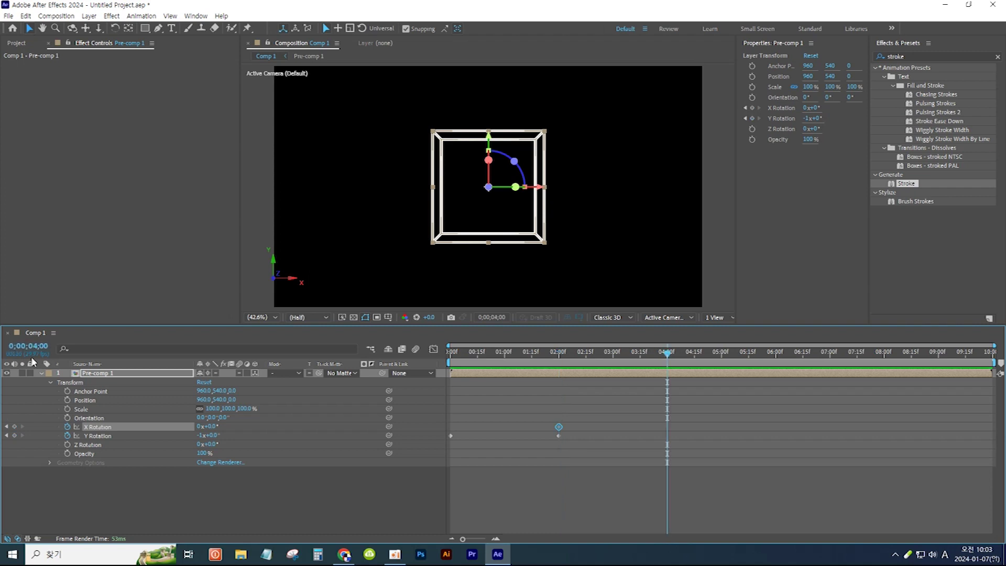
{"action": "left_click", "coordinate": [210, 427]}
{"action": "type", "text": "360"}
{"action": "key", "text": "Return"}
{"action": "left_click_drag", "start_coordinate": [688, 411], "coordinate": [435, 458]}
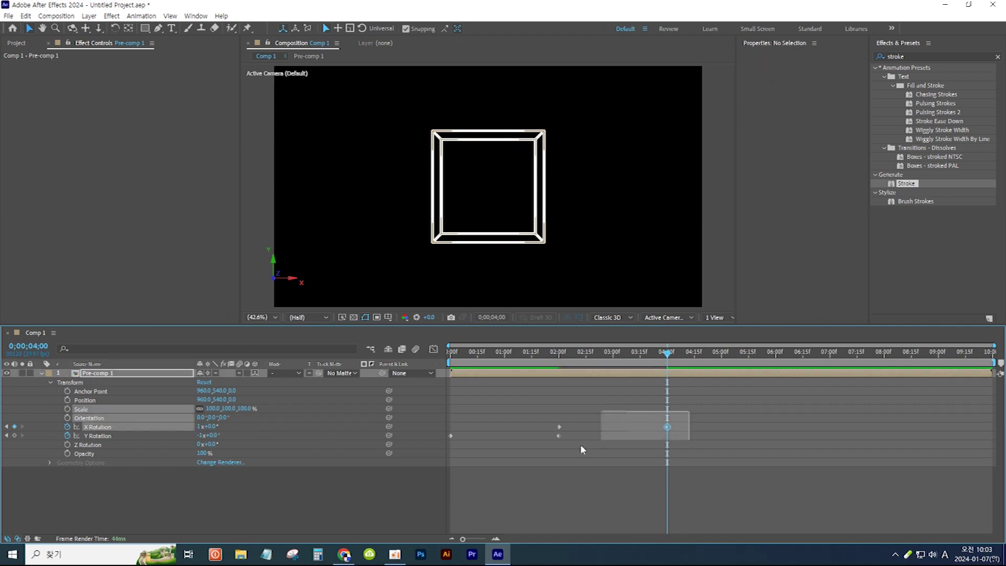
Apply Easy Ease to all X and Y rotation keyframes, then scrub back to preview the spin
{"action": "key", "text": "F9"}
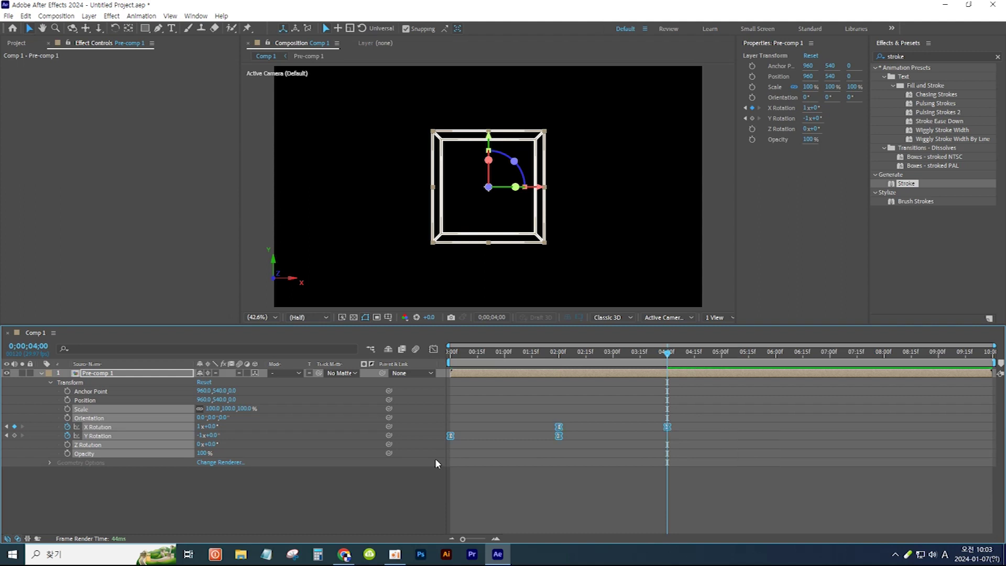
{"action": "mouse_move", "coordinate": [666, 352]}
{"action": "left_mouse_down"}
{"action": "mouse_move", "coordinate": [435, 368]}
{"action": "mouse_move", "coordinate": [561, 375]}
{"action": "mouse_move", "coordinate": [530, 375]}
{"action": "left_mouse_up"}
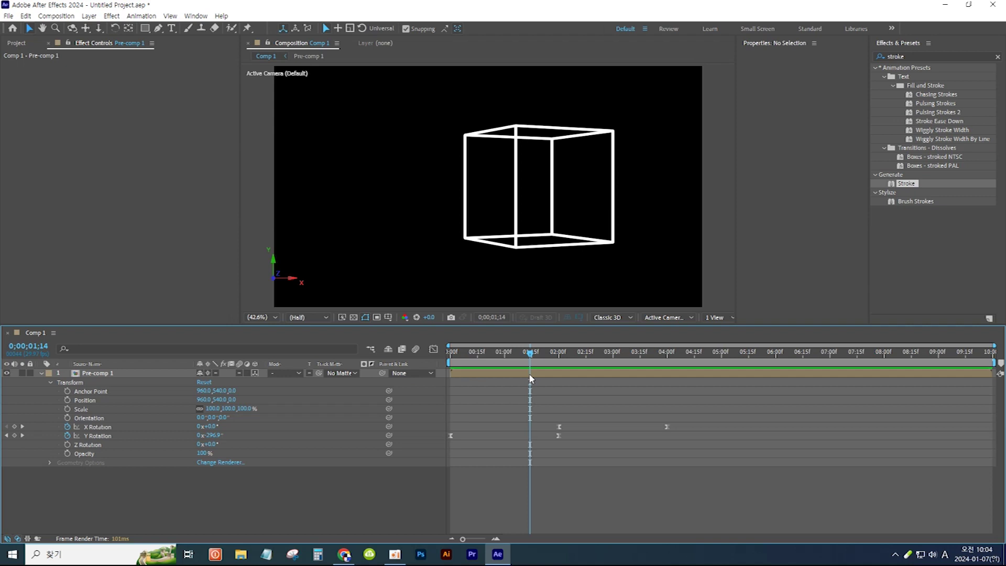
{"action": "left_click", "coordinate": [151, 375]}
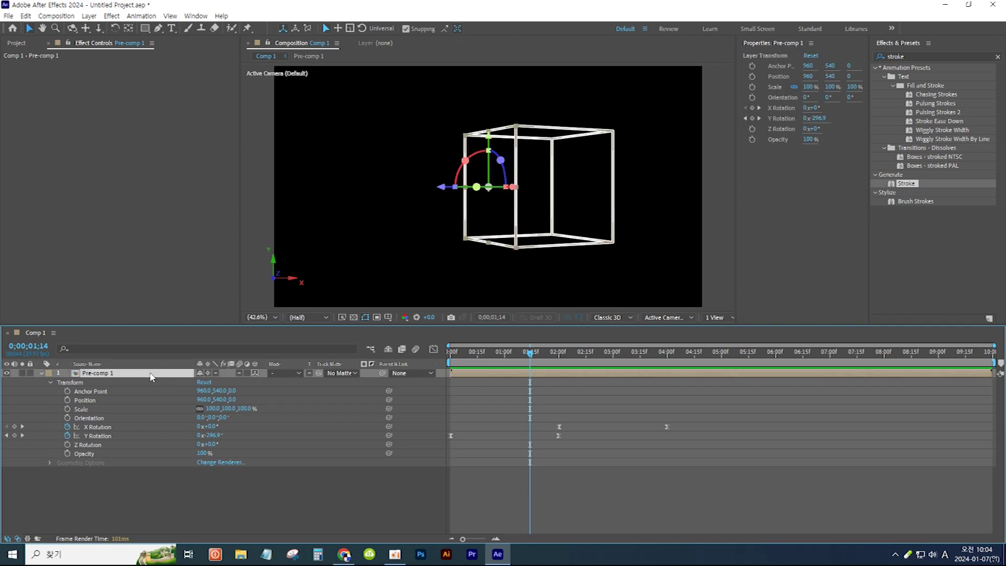
With the Pan Behind tool and snapping off, drag Pre-comp 1's anchor point right toward the cube's centre
{"action": "left_click", "coordinate": [130, 29]}
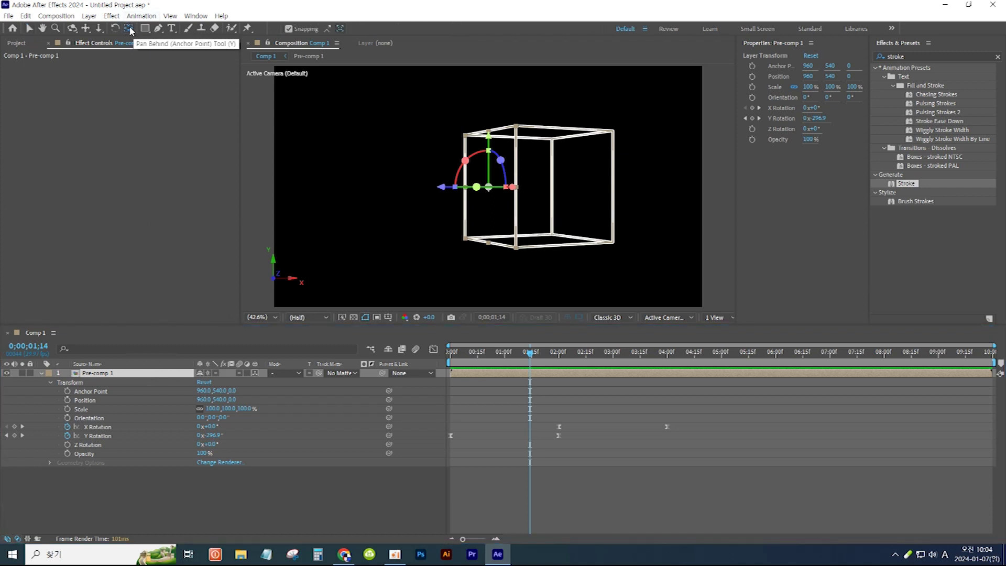
{"action": "key", "text": "Page_Down"}
{"action": "key", "text": "Page_Down"}
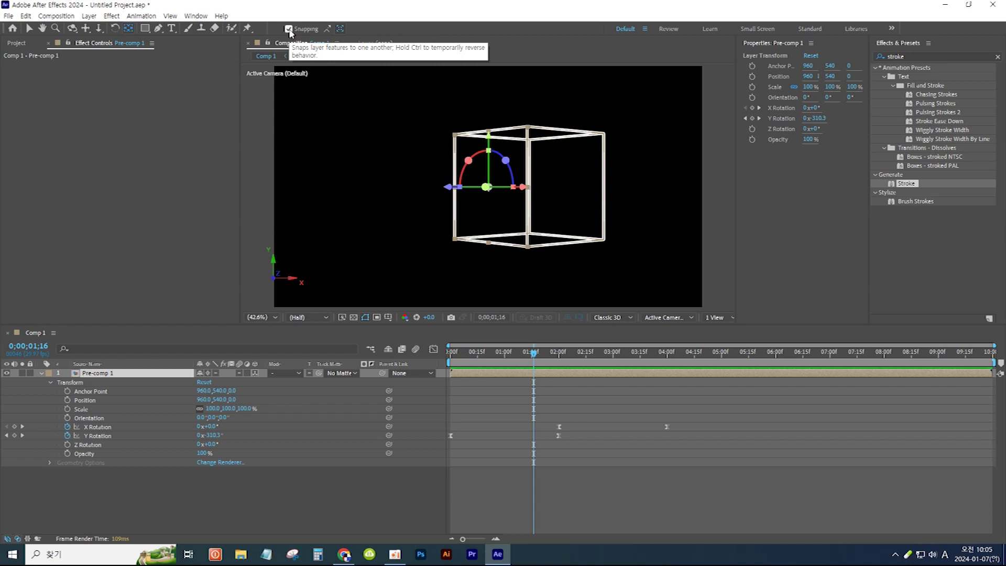
{"action": "left_click", "coordinate": [289, 29]}
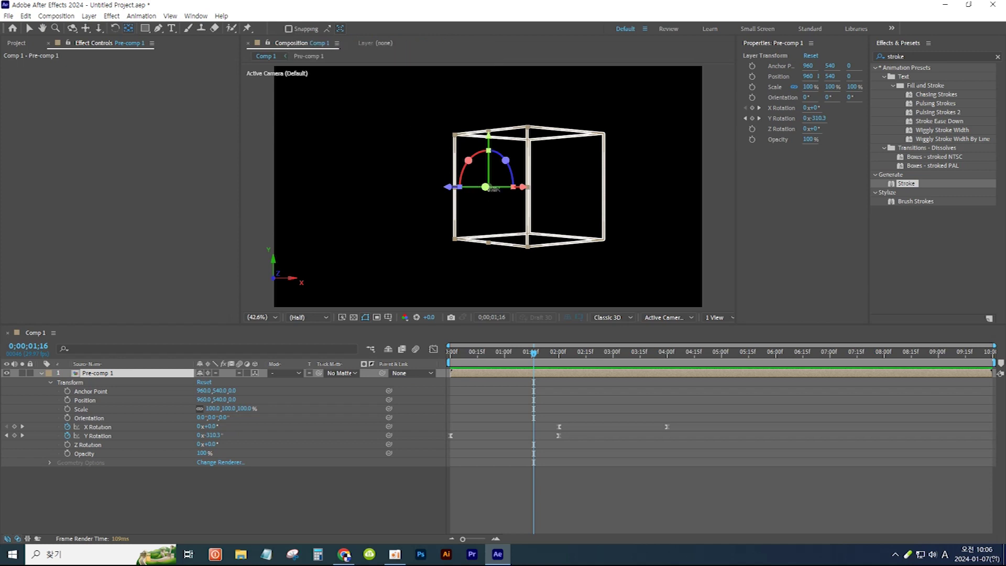
{"action": "left_click_drag", "start_coordinate": [490, 190], "coordinate": [536, 191]}
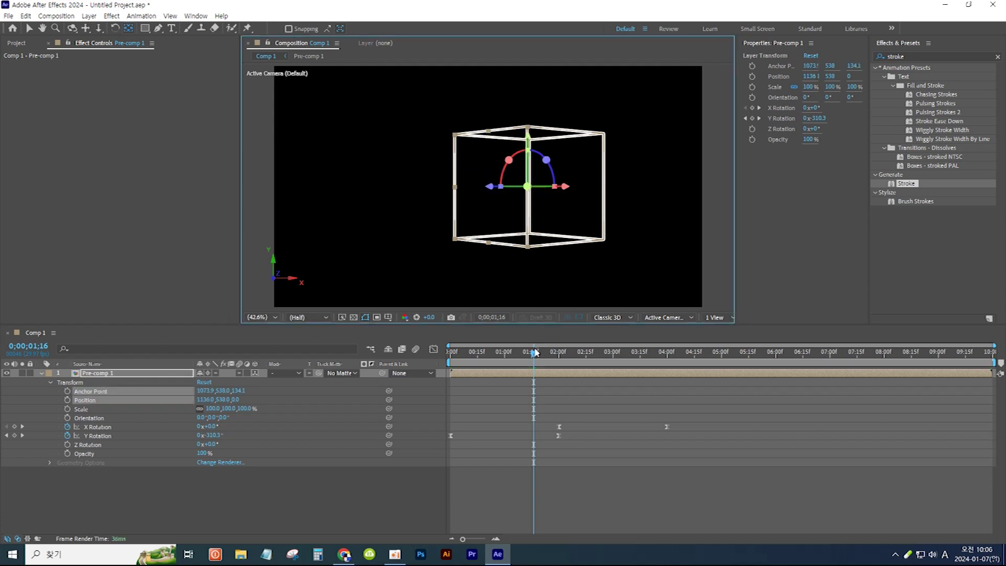
Preview the spin, nudge the pivot left to centre it, then play the animation back
{"action": "left_click", "coordinate": [419, 360]}
{"action": "key", "text": "Home"}
{"action": "left_click_drag", "start_coordinate": [450, 352], "coordinate": [478, 358]}
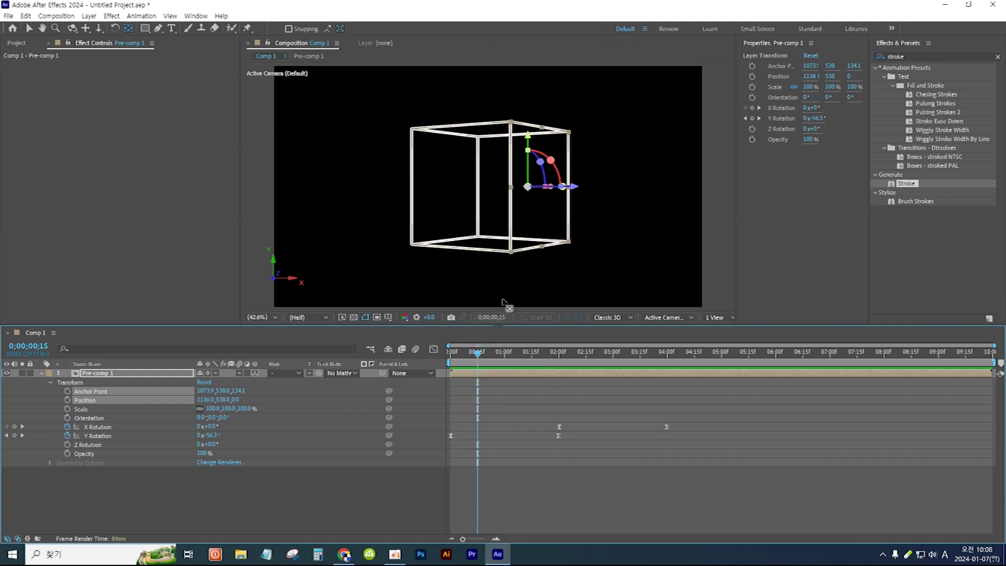
{"action": "left_click_drag", "start_coordinate": [531, 188], "coordinate": [507, 188]}
{"action": "mouse_move", "coordinate": [477, 354]}
{"action": "left_mouse_down"}
{"action": "mouse_move", "coordinate": [446, 361]}
{"action": "mouse_move", "coordinate": [548, 361]}
{"action": "mouse_move", "coordinate": [449, 361]}
{"action": "left_mouse_up"}
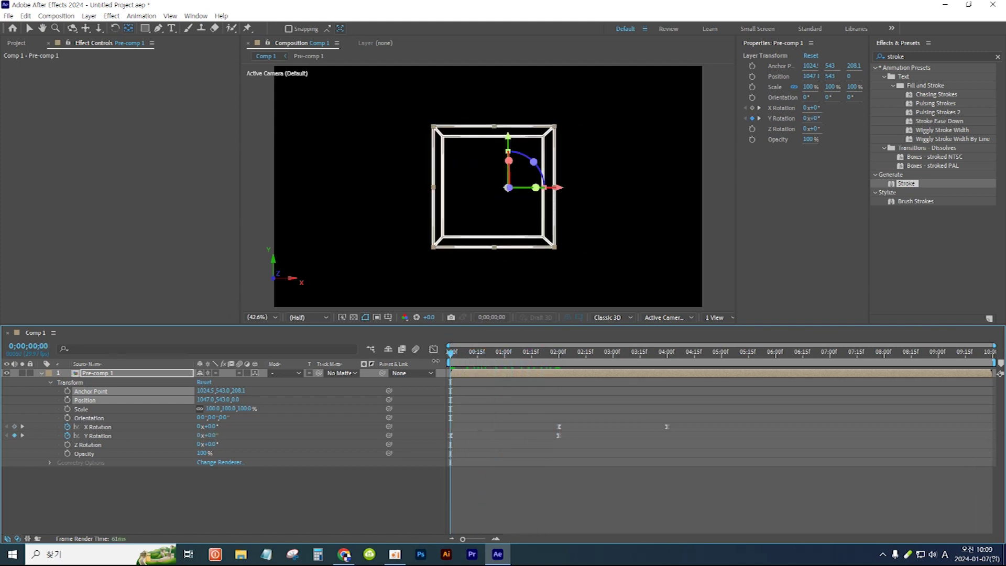
{"action": "key", "text": "space"}
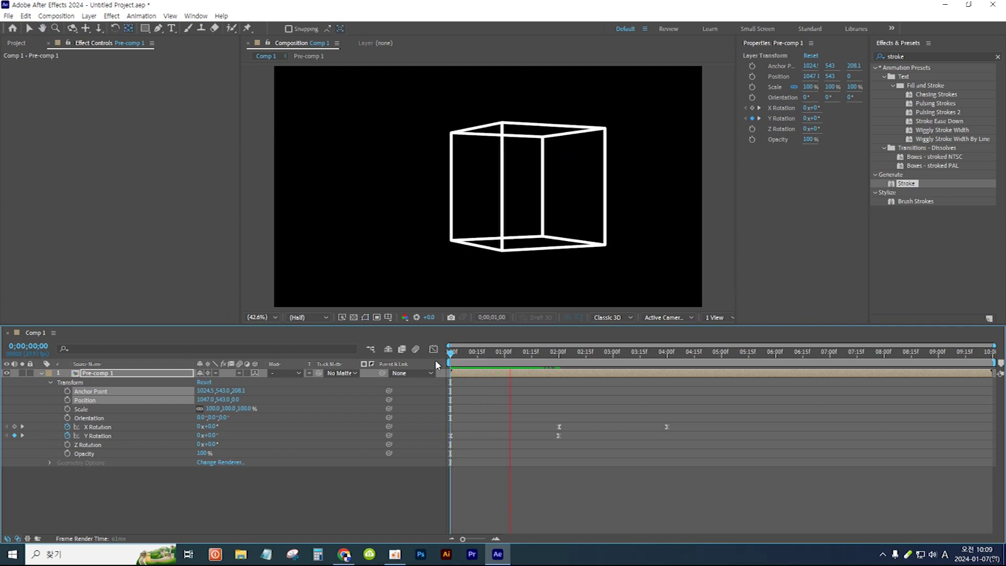